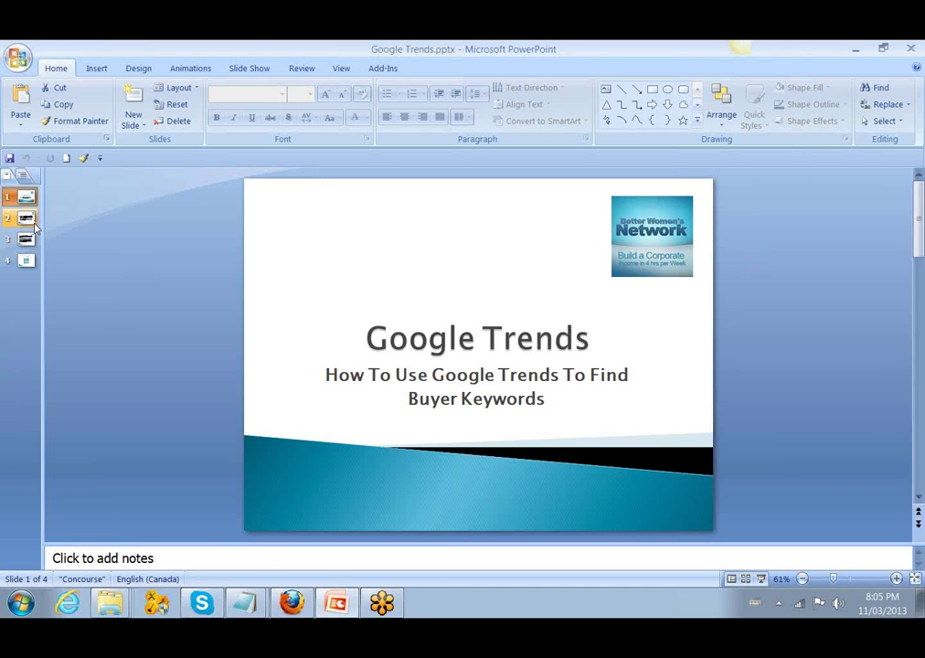
# Step: Show slide 2, 'Putting Google Trends to work for you', in the editing area
pyautogui.click(27, 220)
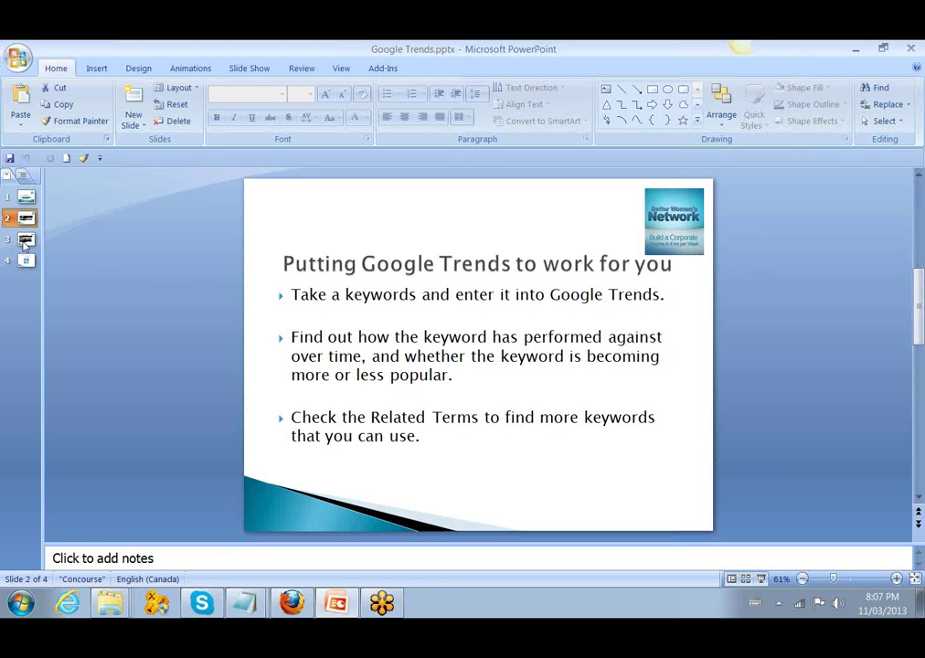
# Step: Advance to slide 3 on strong keywords and catching growing search trends
pyautogui.scroll(-1, 83, 270)
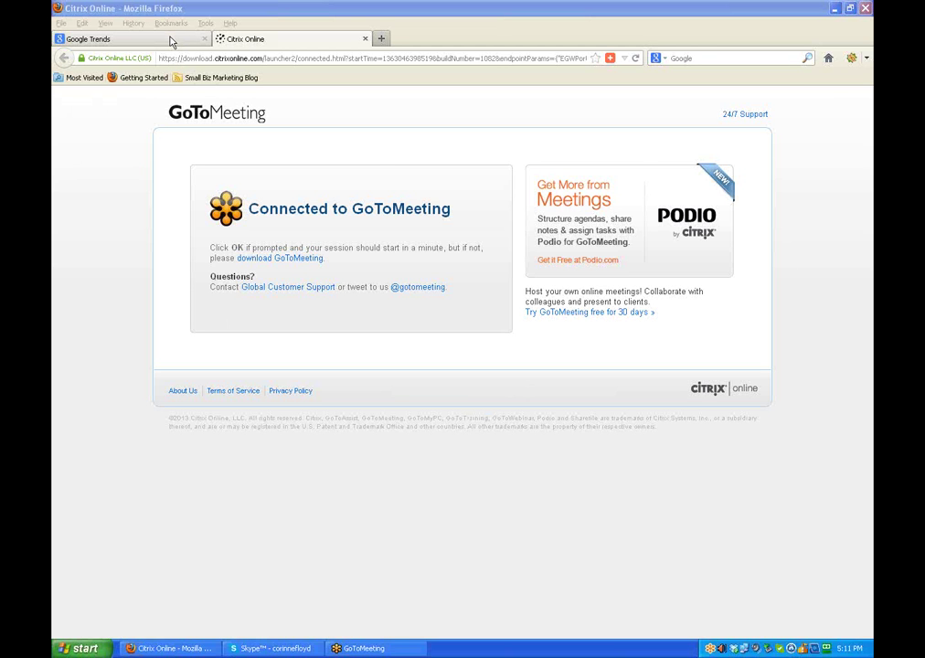
# Step: Switch to the Google Trends home page showing United States hot searches
pyautogui.click(171, 41)
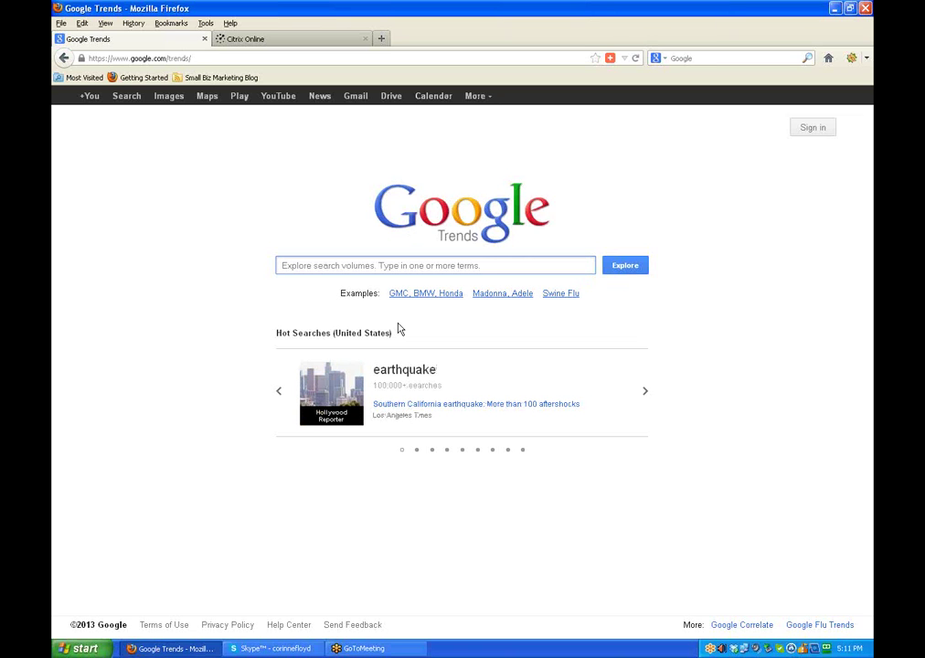
# Step: Put the cursor in the empty Explore search volumes box
pyautogui.click(314, 266)
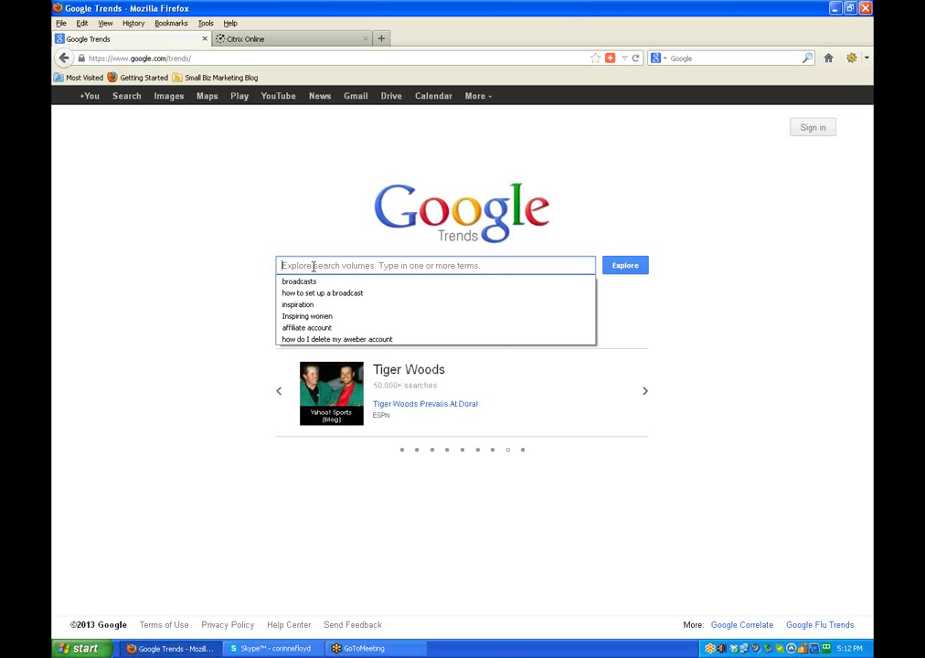
# Step: Search 'natural remedies for cancer' to chart worldwide interest from 2004 to present
pyautogui.write('natural')
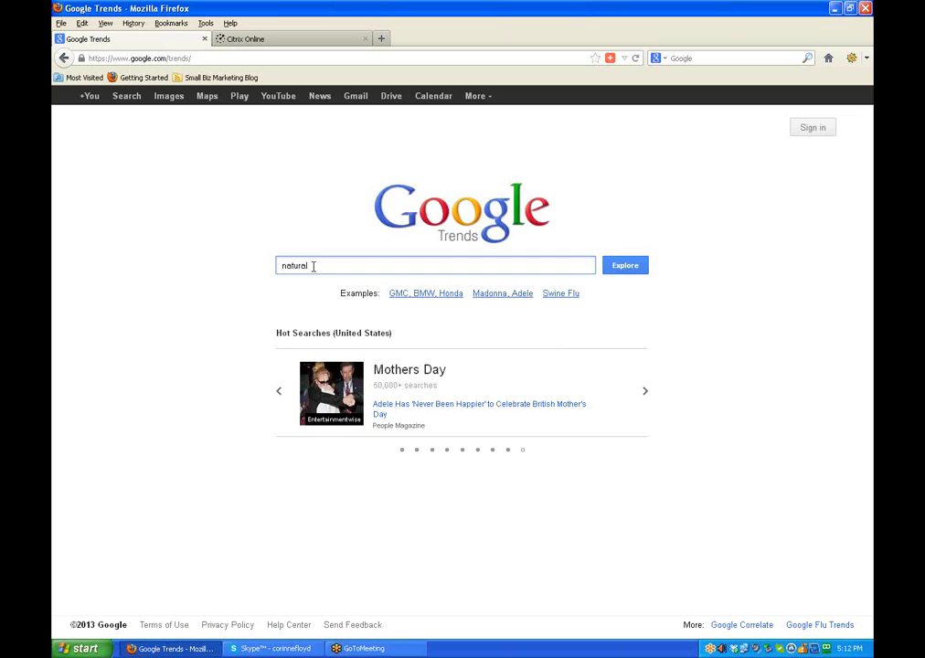
pyautogui.write(' r')
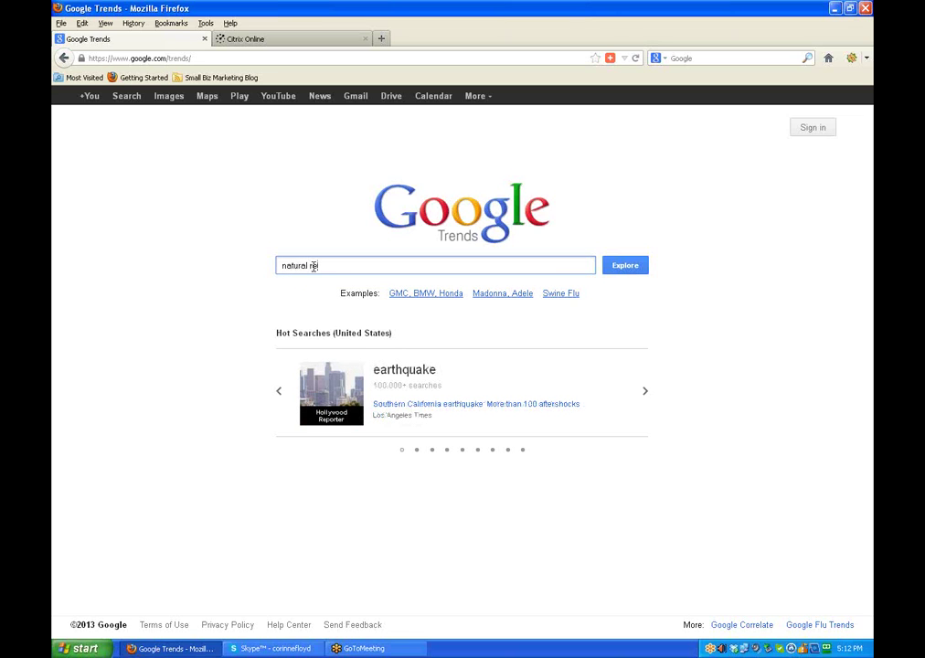
pyautogui.write('emedie')
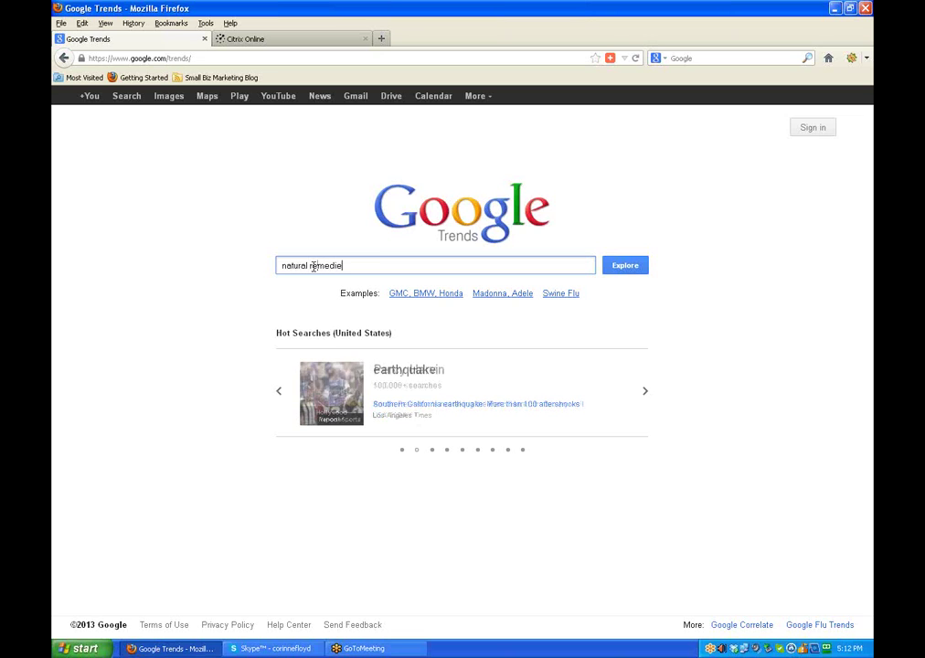
pyautogui.write('s for ')
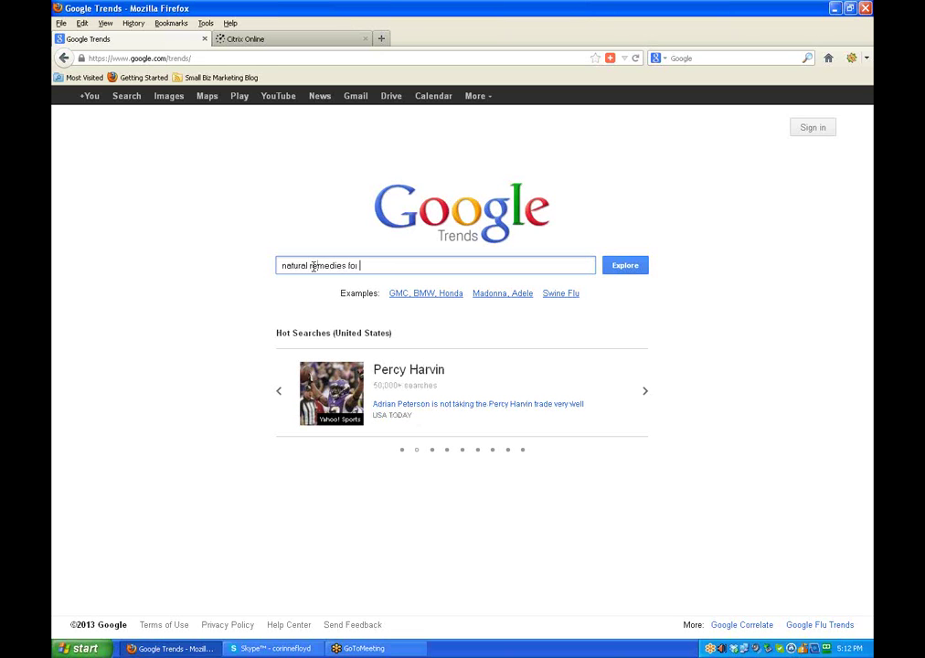
pyautogui.write('cancer')
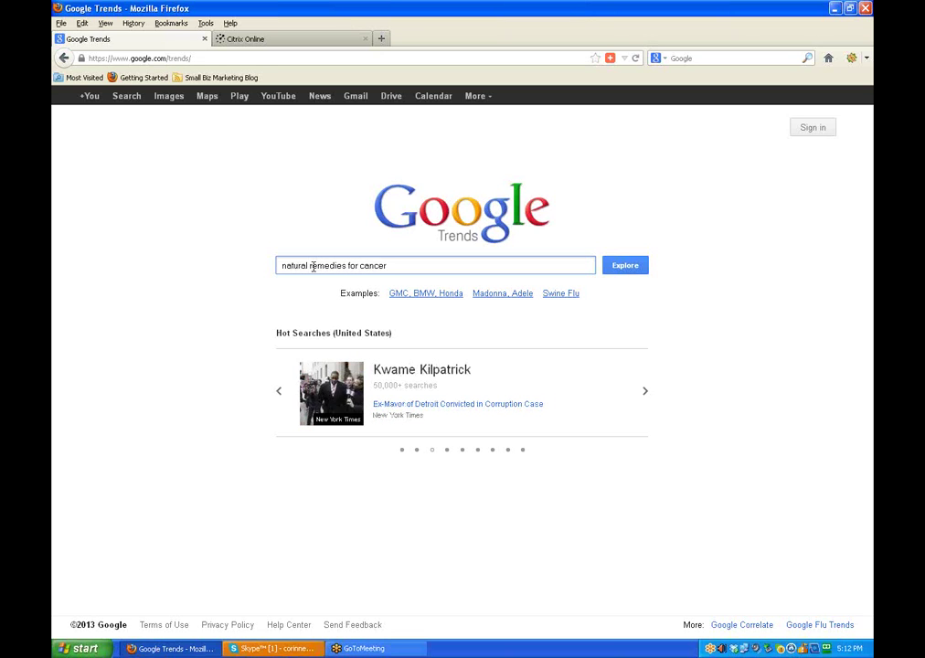
pyautogui.write(',')
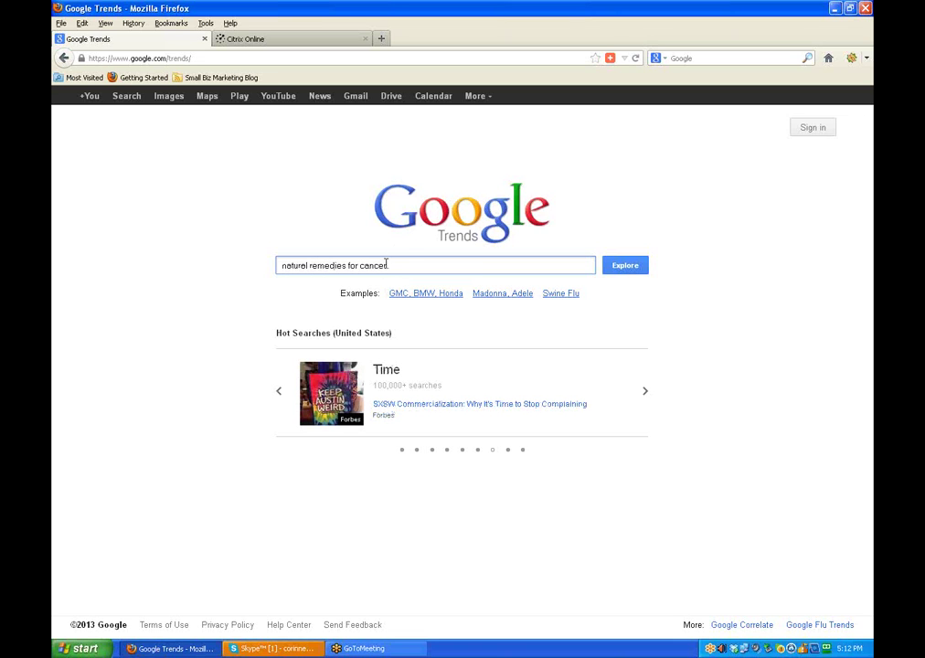
pyautogui.click(628, 268)
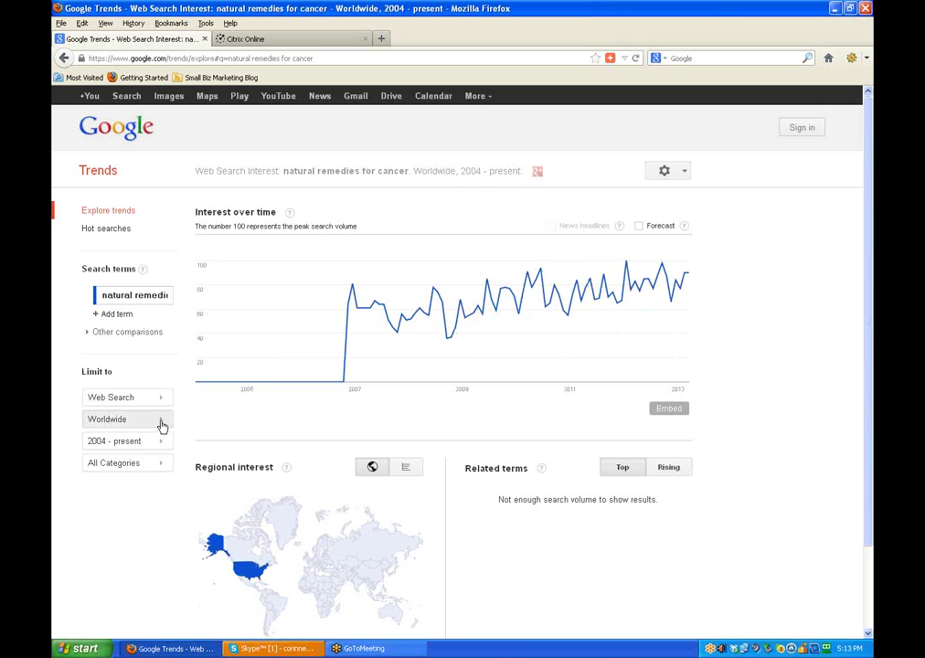
# Step: Change the location filter from Worldwide to United States
pyautogui.click(162, 426)
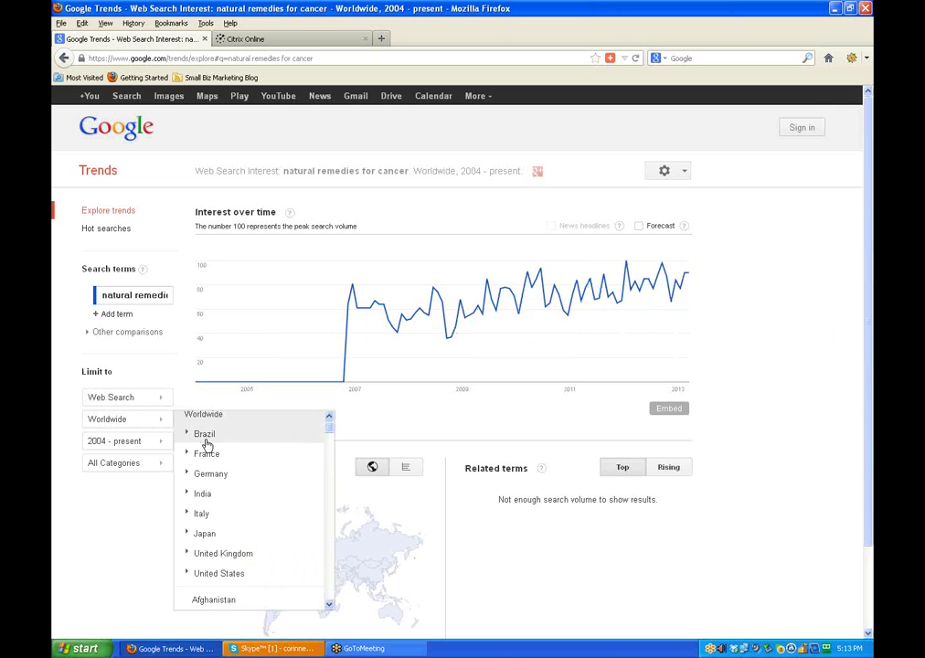
pyautogui.scroll(-5, 207, 445)
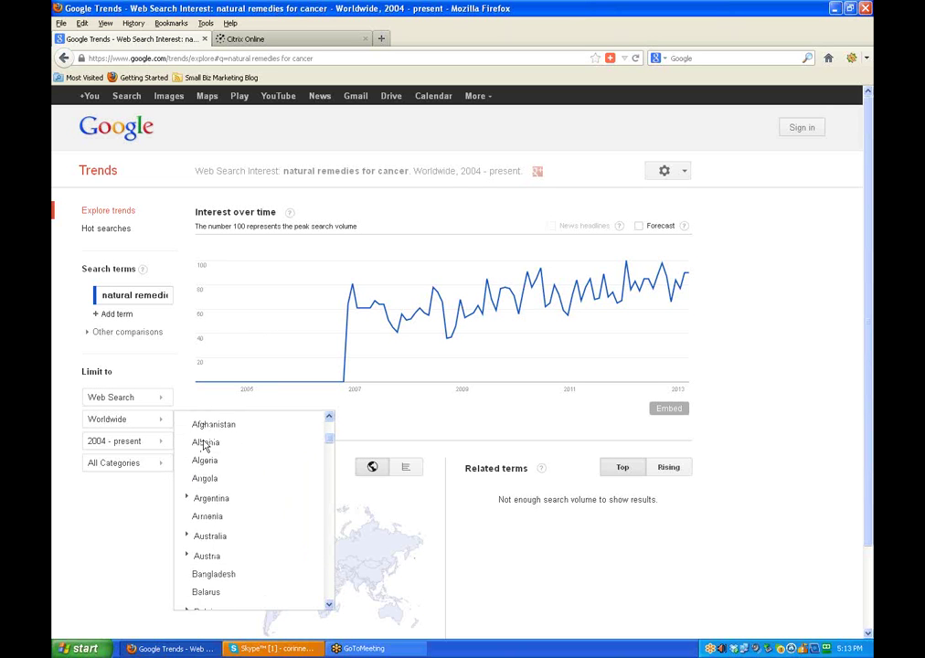
pyautogui.scroll(-5, 205, 445)
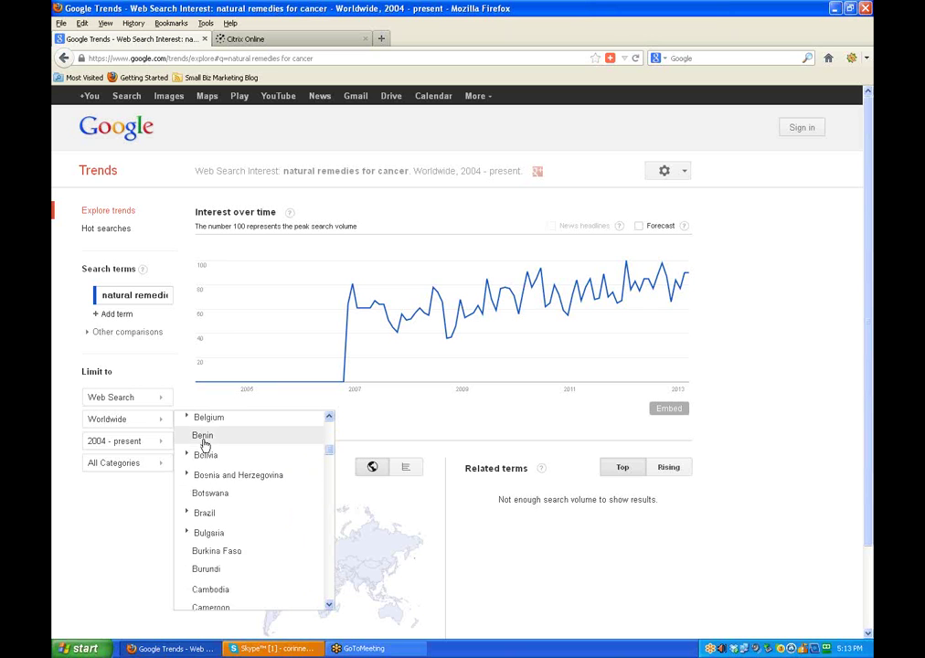
pyautogui.scroll(-4, 205, 445)
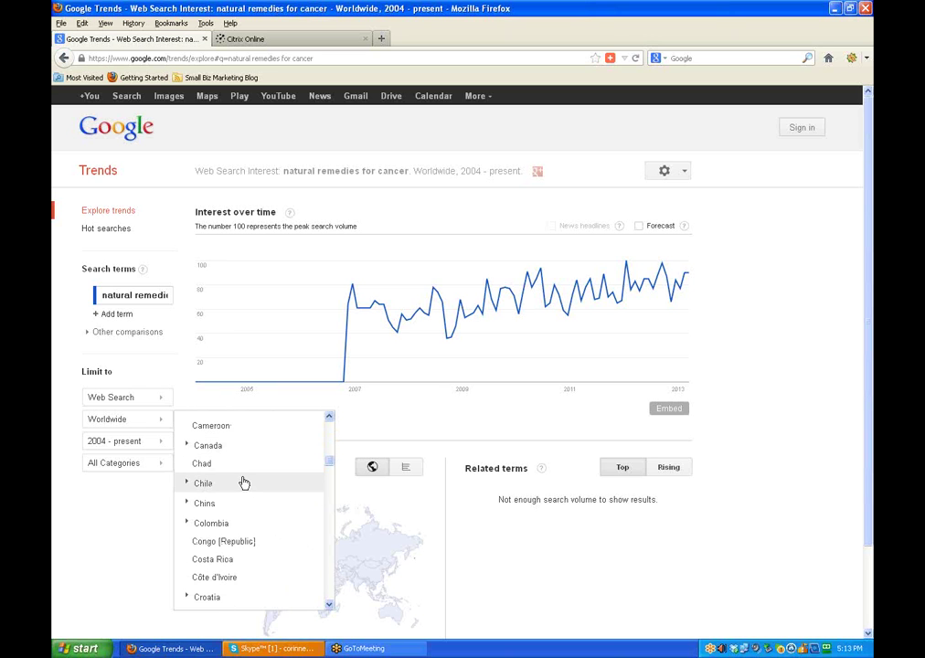
pyautogui.scroll(-1, 243, 482)
pyautogui.scroll(2, 221, 473)
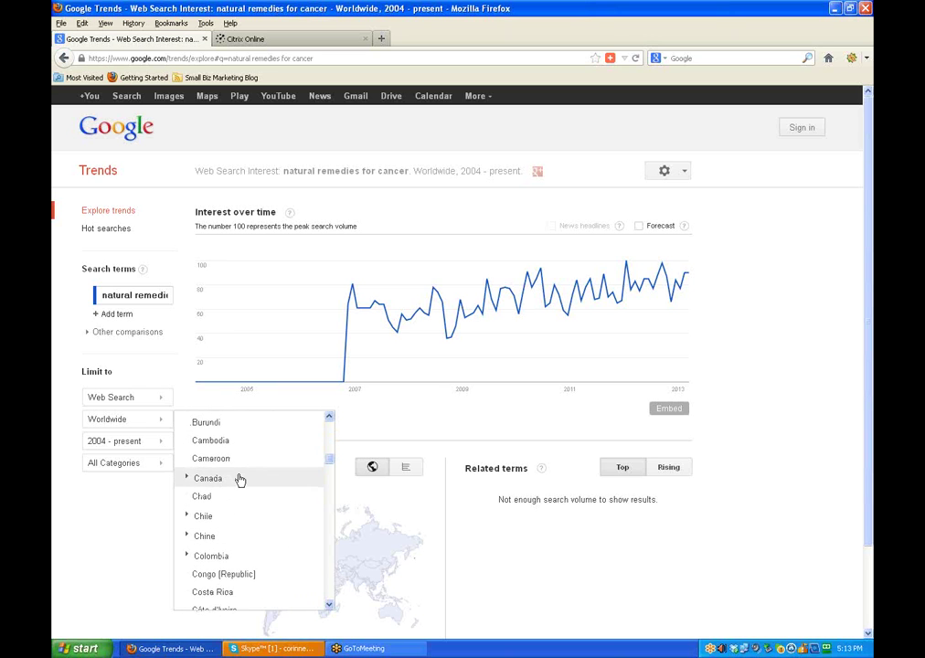
pyautogui.scroll(5, 239, 481)
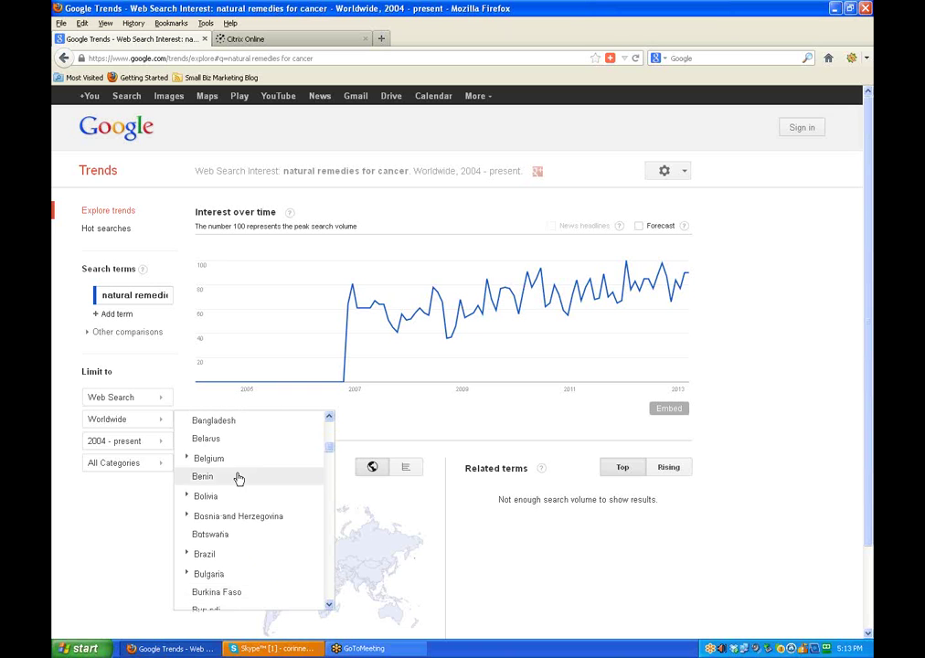
pyautogui.scroll(5, 237, 479)
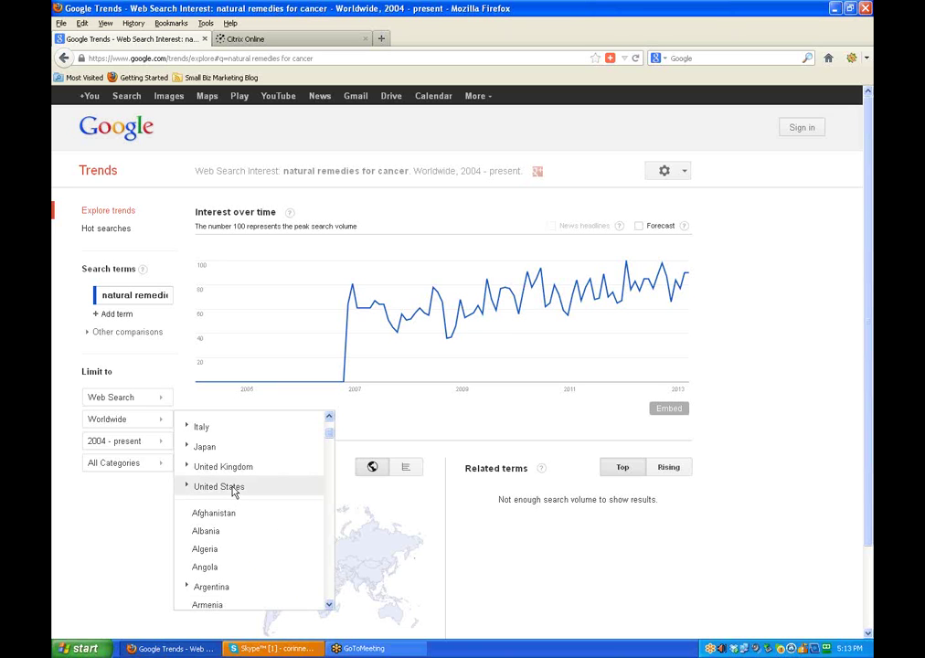
pyautogui.click(233, 490)
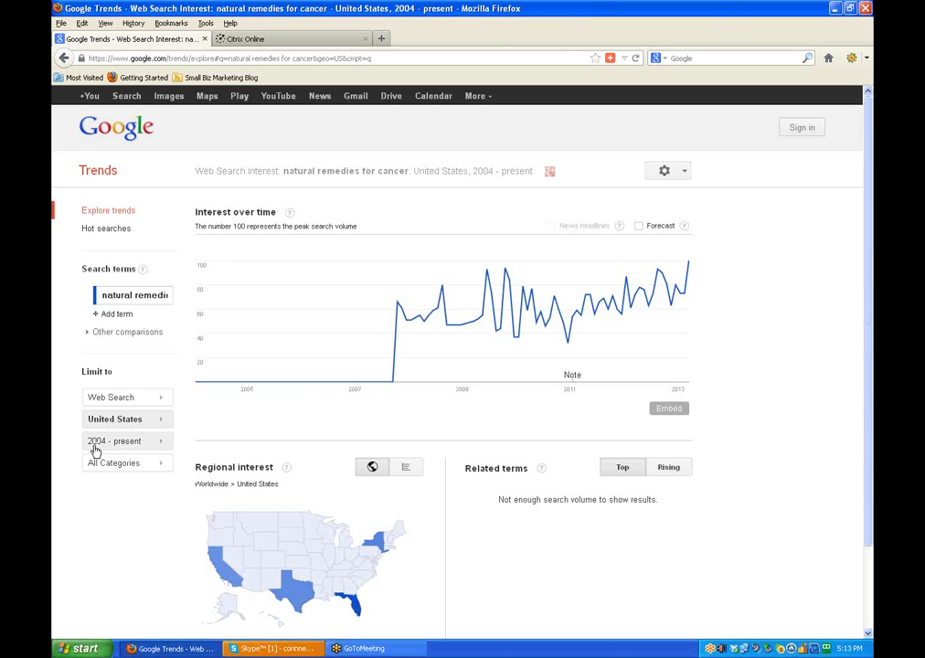
# Step: Change the time range from 2004 - present to Past 12 months
pyautogui.click(161, 445)
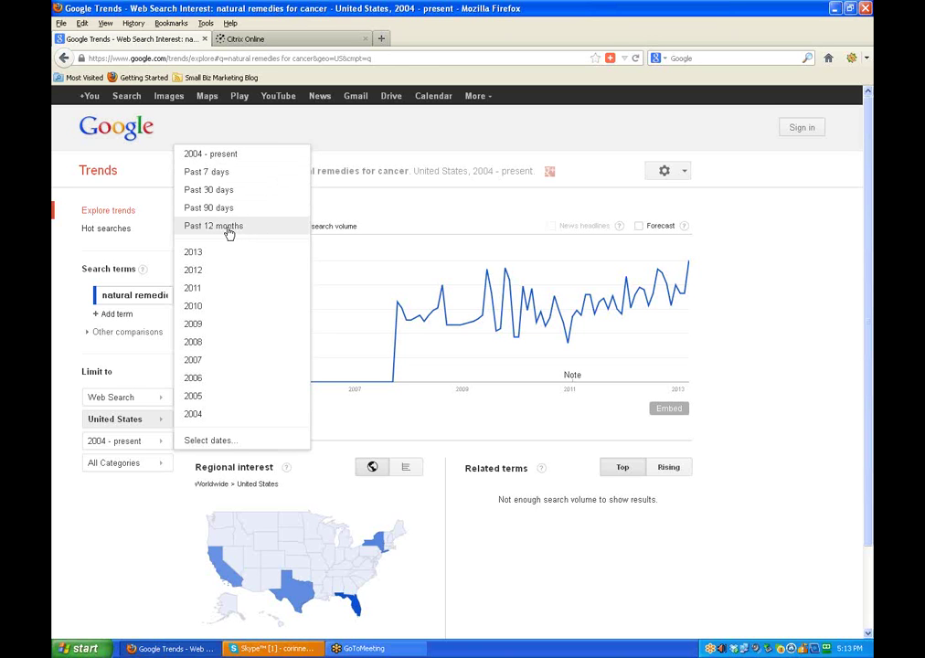
pyautogui.click(229, 231)
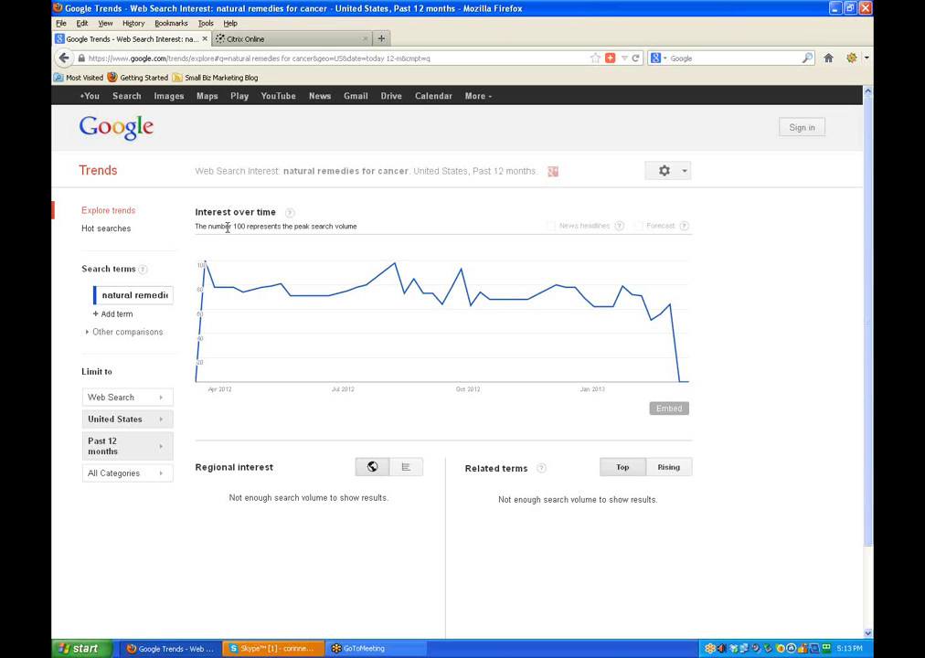
pyautogui.moveTo(668, 328)
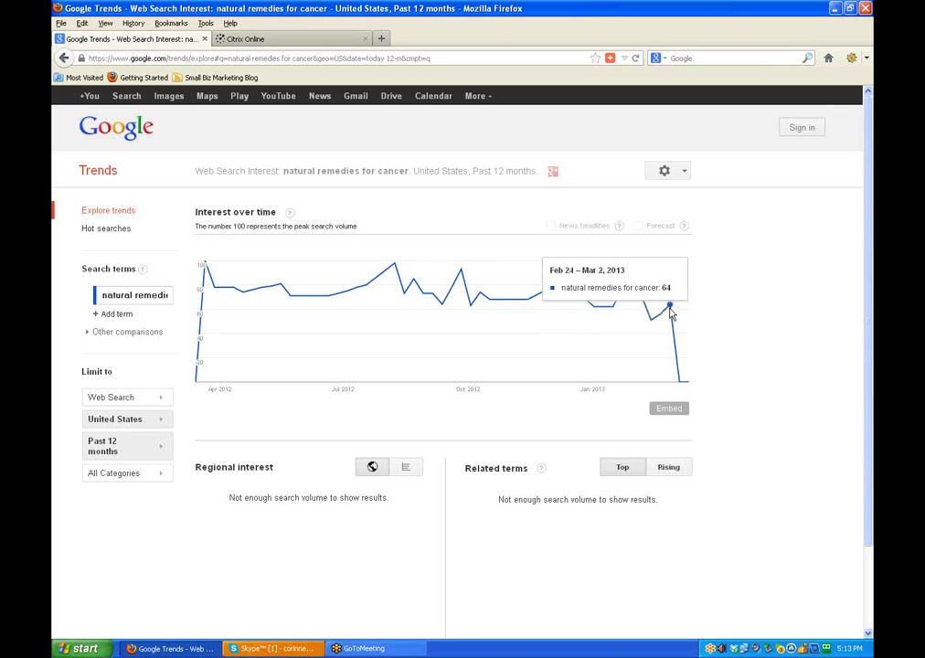
pyautogui.moveTo(681, 381)
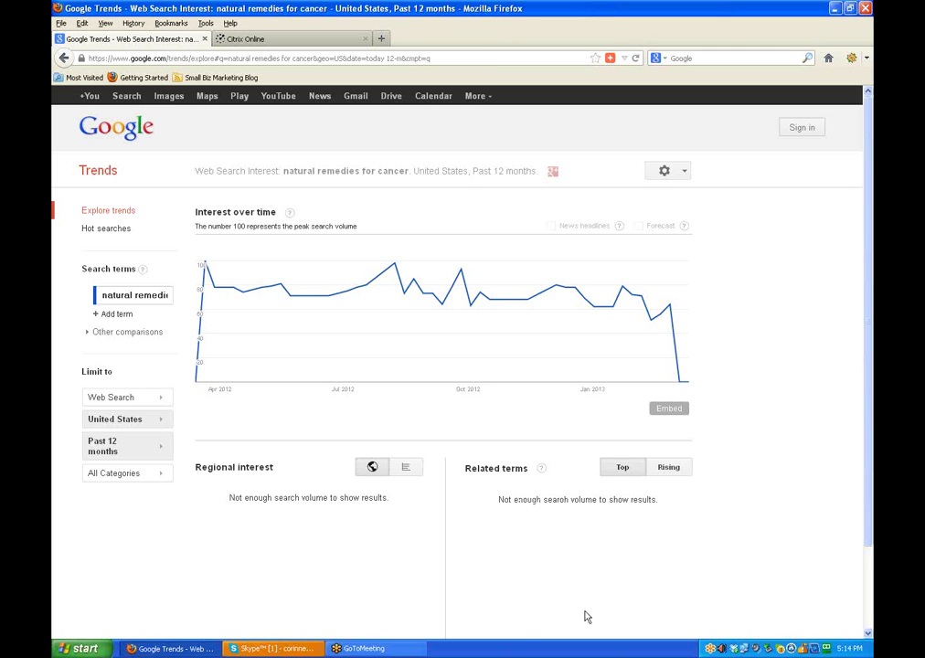
# Step: Change the category filter from All Categories to Health
pyautogui.click(159, 478)
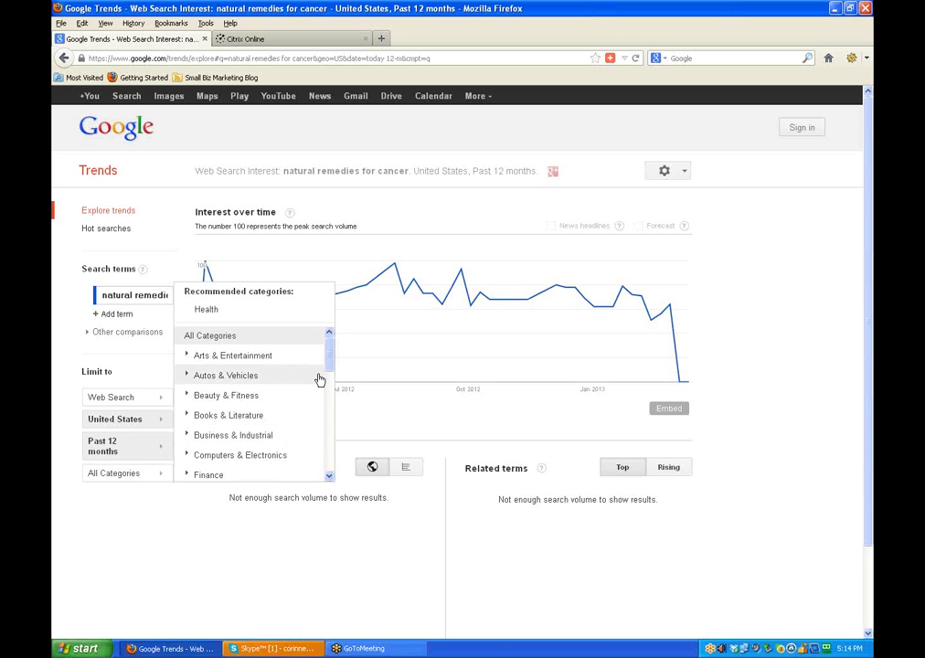
pyautogui.moveTo(329, 370)
pyautogui.mouseDown()
pyautogui.moveTo(329, 402)
pyautogui.moveTo(275, 419)
pyautogui.mouseUp()
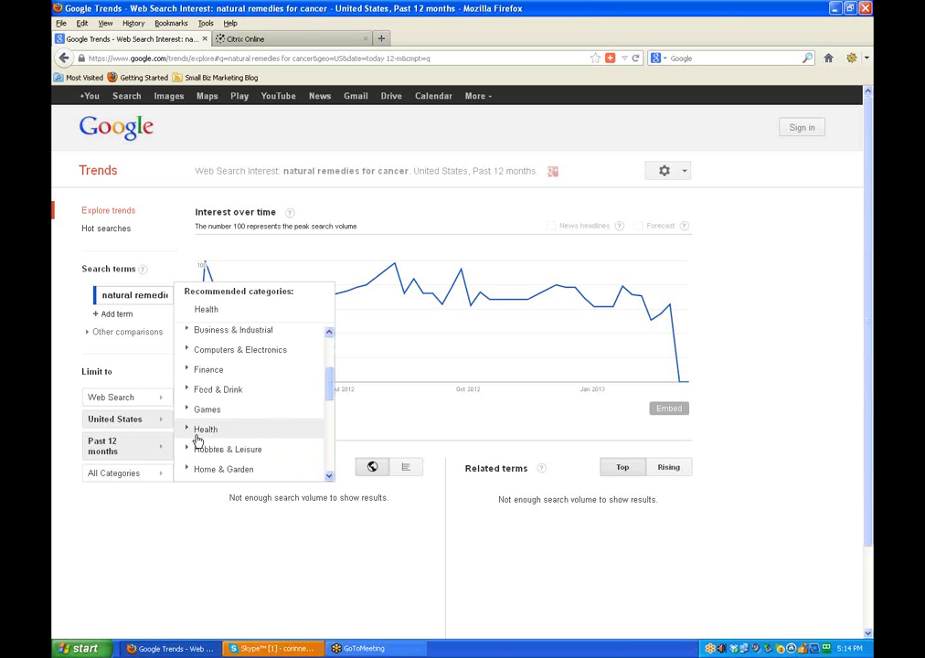
pyautogui.click(205, 430)
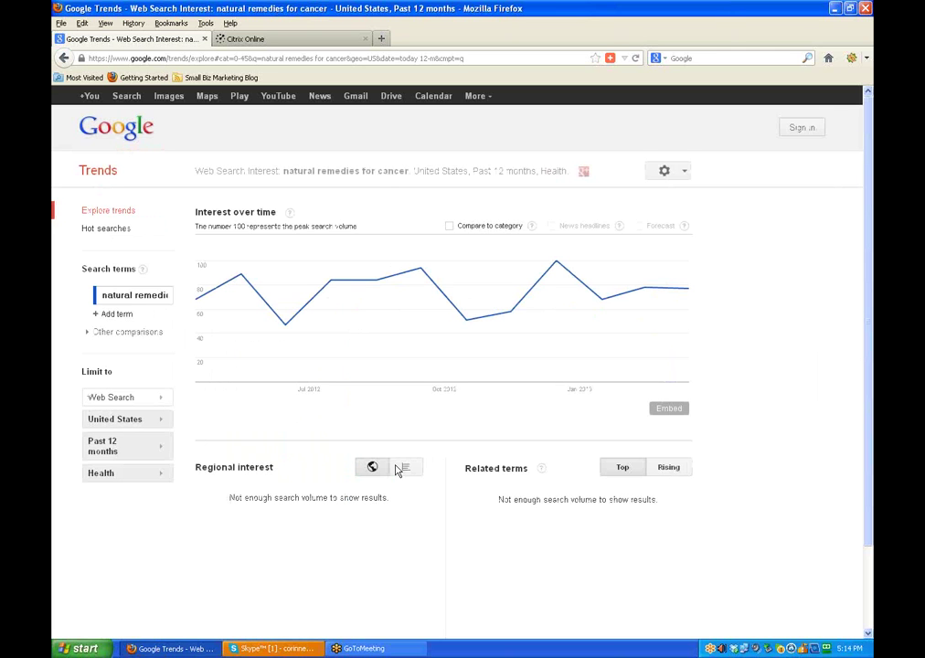
pyautogui.moveTo(261, 289)
# Step: Replace the search term with 'cancer remedies' and run the search
pyautogui.moveTo(103, 295); pyautogui.dragTo(177, 302)
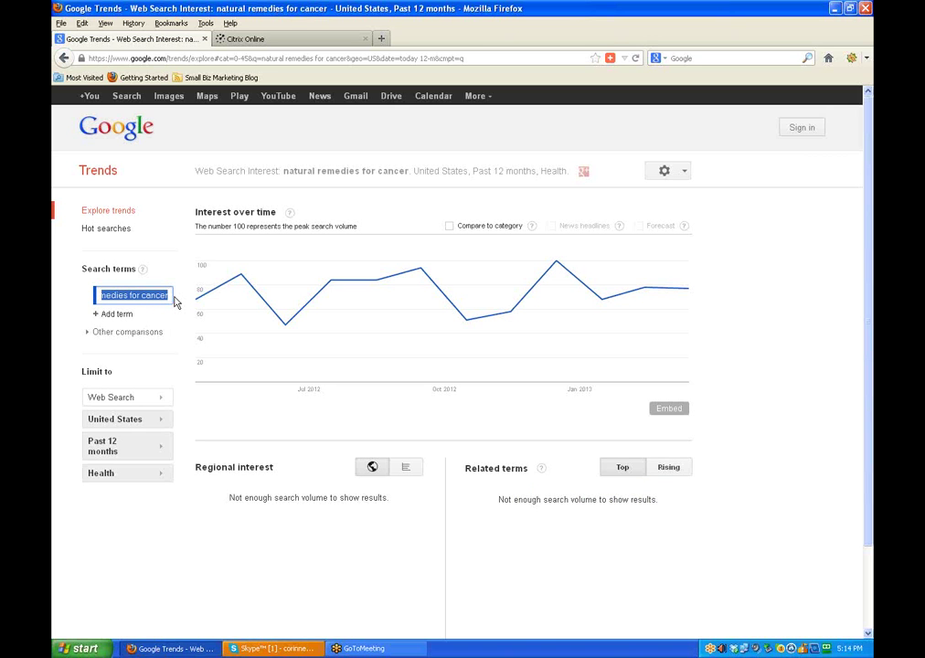
pyautogui.write('cancer remedies')
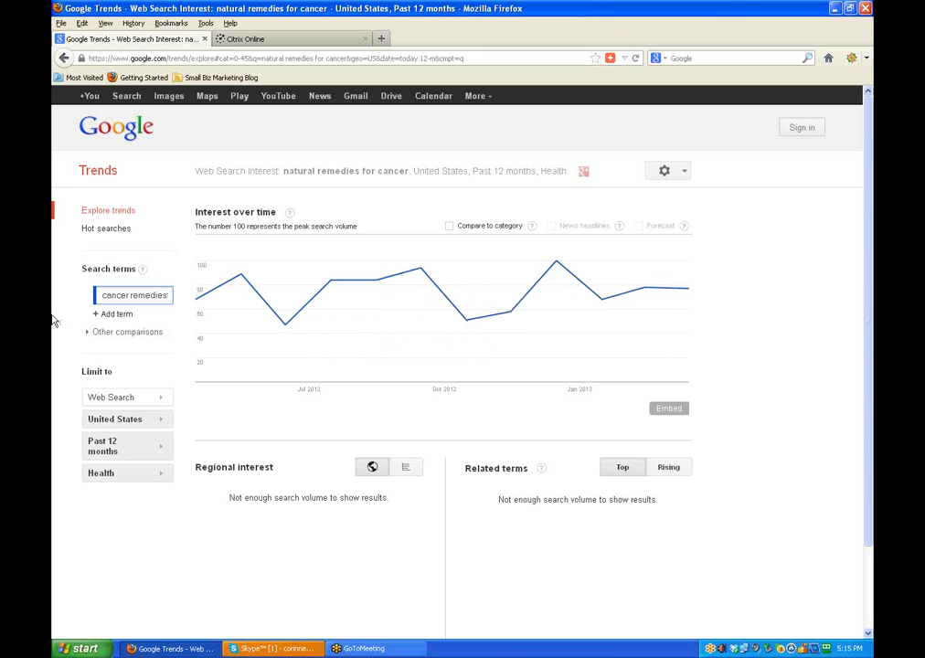
pyautogui.press('Return')
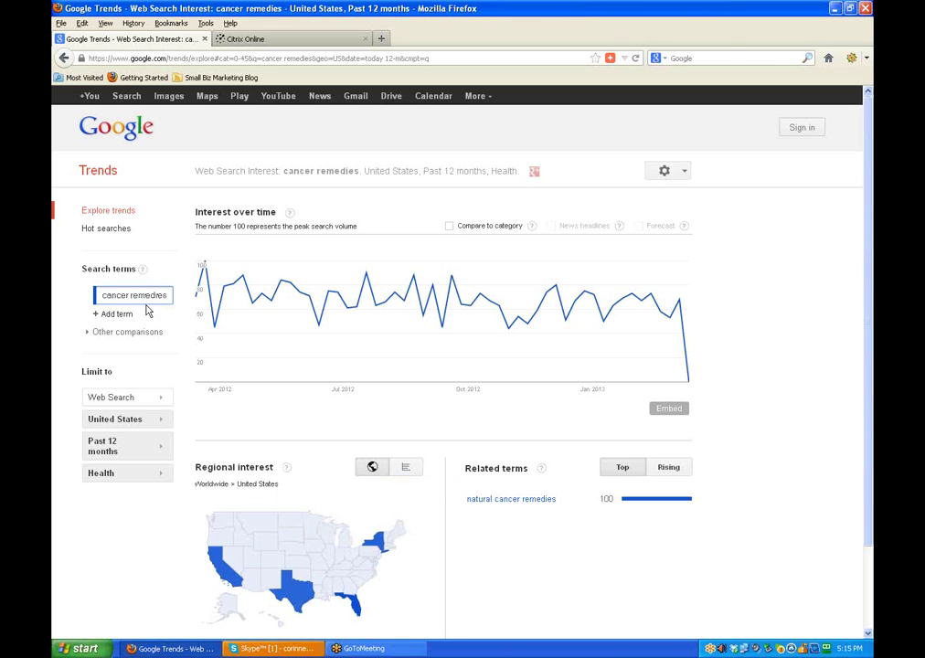
pyautogui.moveTo(168, 296); pyautogui.dragTo(100, 290)
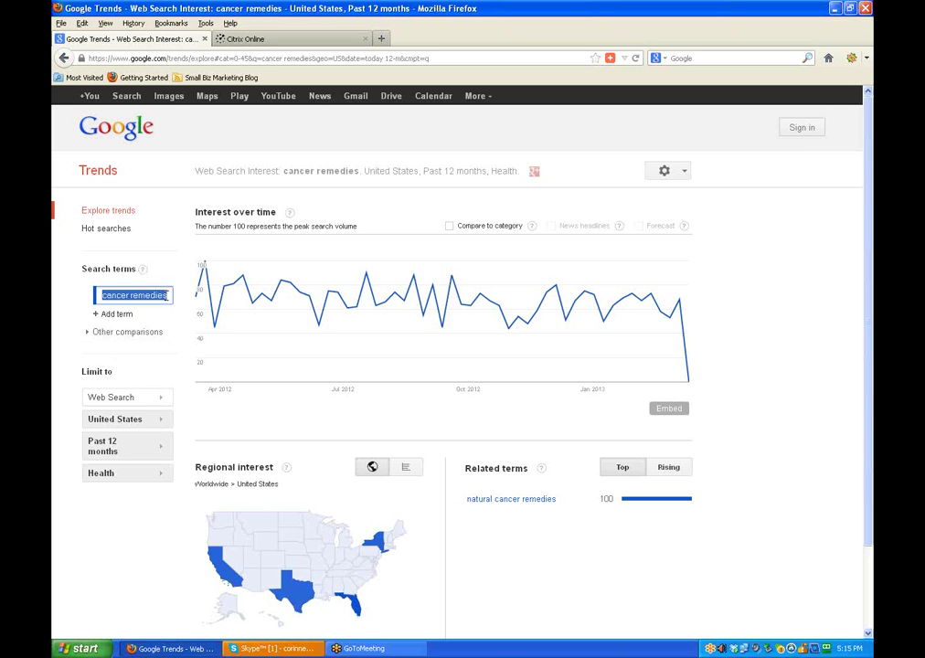
# Step: Search 'arthritis' instead and scroll down to its related terms list
pyautogui.moveTo(102, 295); pyautogui.dragTo(177, 297)
pyautogui.write('ar')
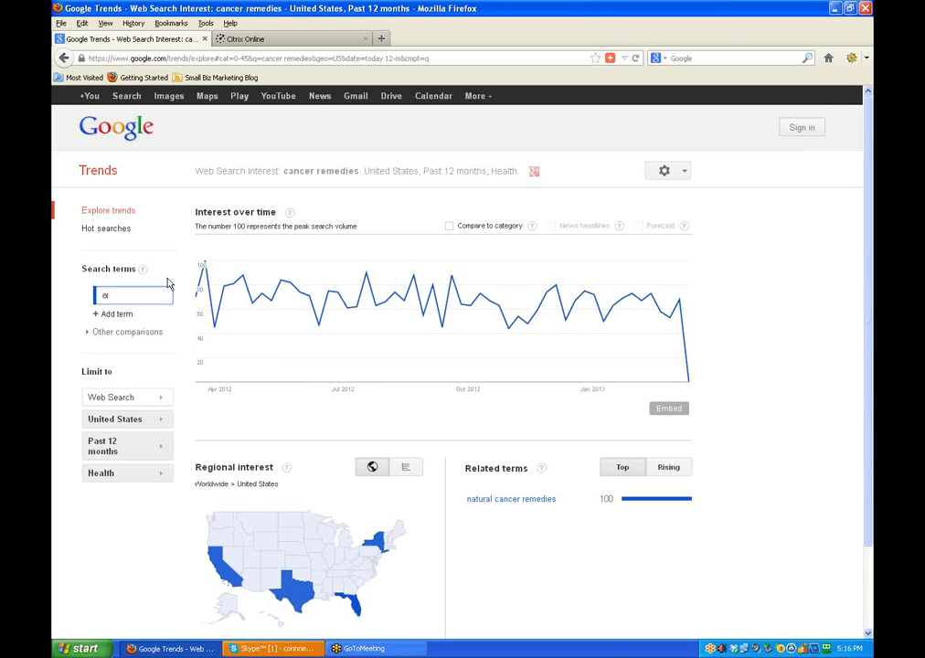
pyautogui.press('BackSpace')
pyautogui.write('rthritis')
pyautogui.press('Return')
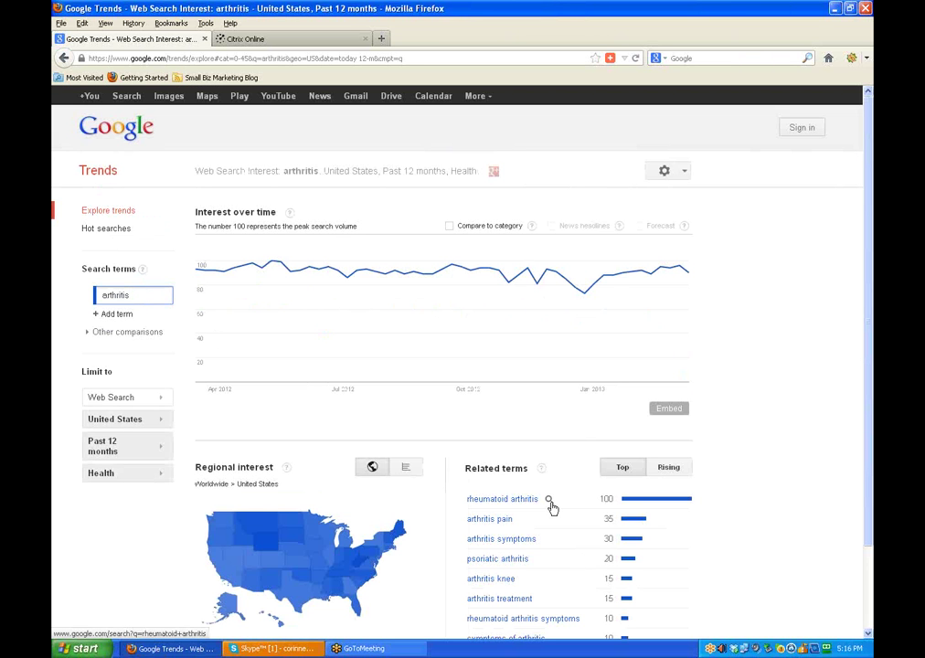
pyautogui.scroll(-1, 552, 506)
pyautogui.scroll(-1, 552, 506)
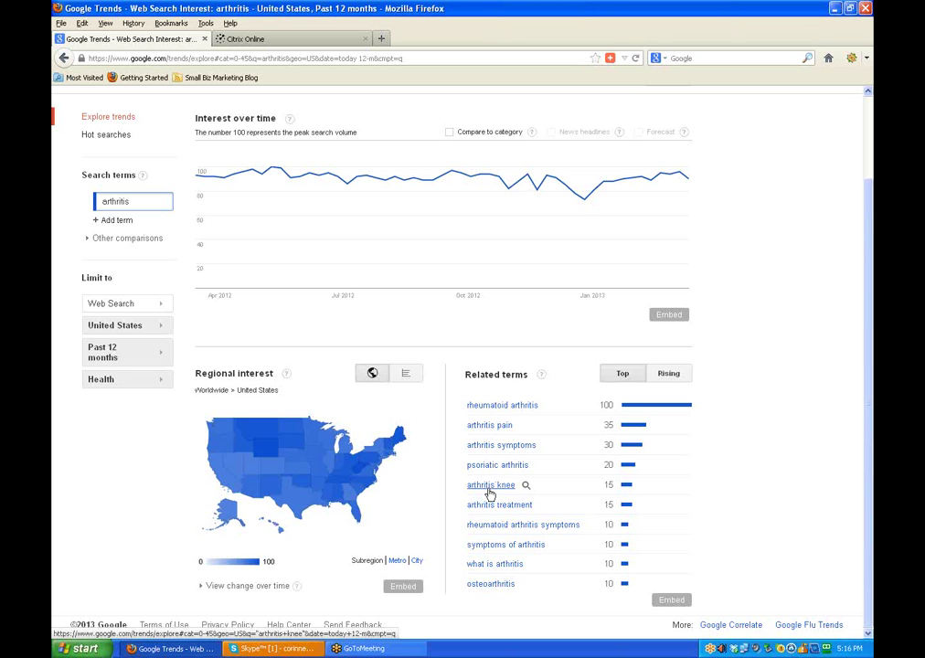
# Step: Open the trends chart for the related term 'arthritis knee' from the Related terms list
pyautogui.click(491, 494)
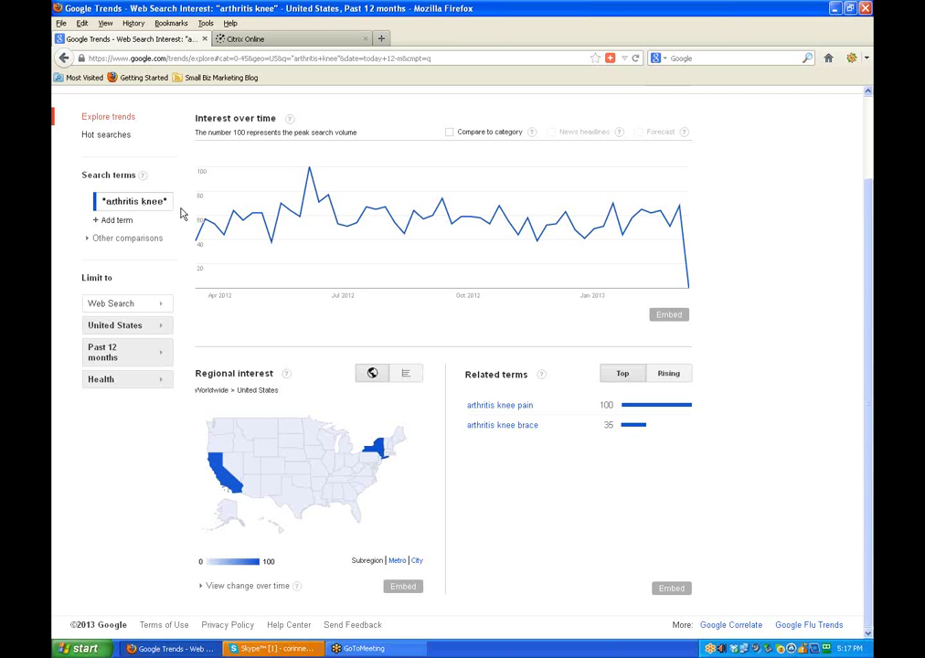
# Step: Replace 'arthritis knee' with a search for 'natural remedies'
pyautogui.click(93, 202)
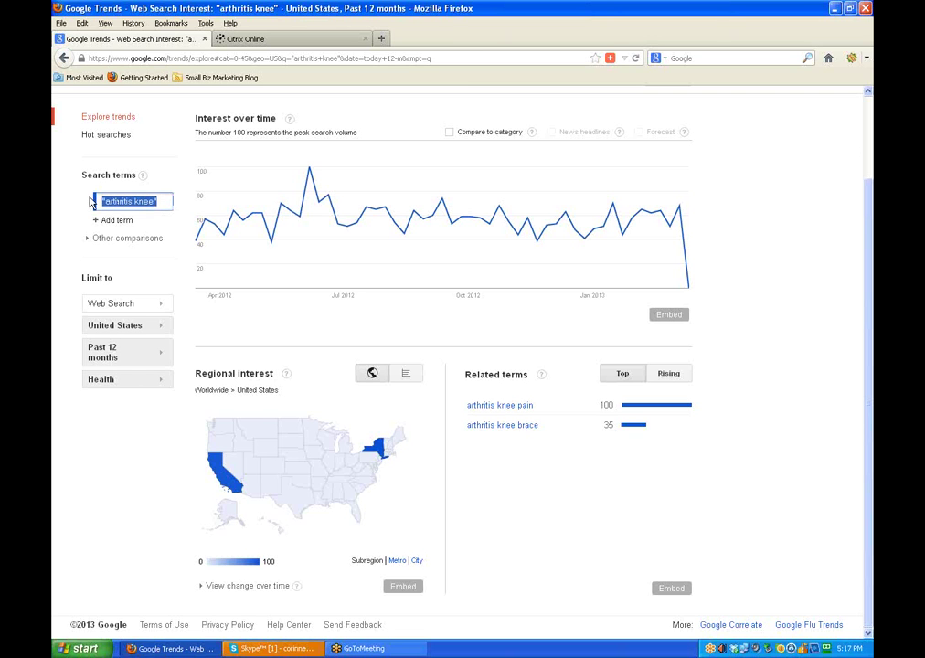
pyautogui.write('nat')
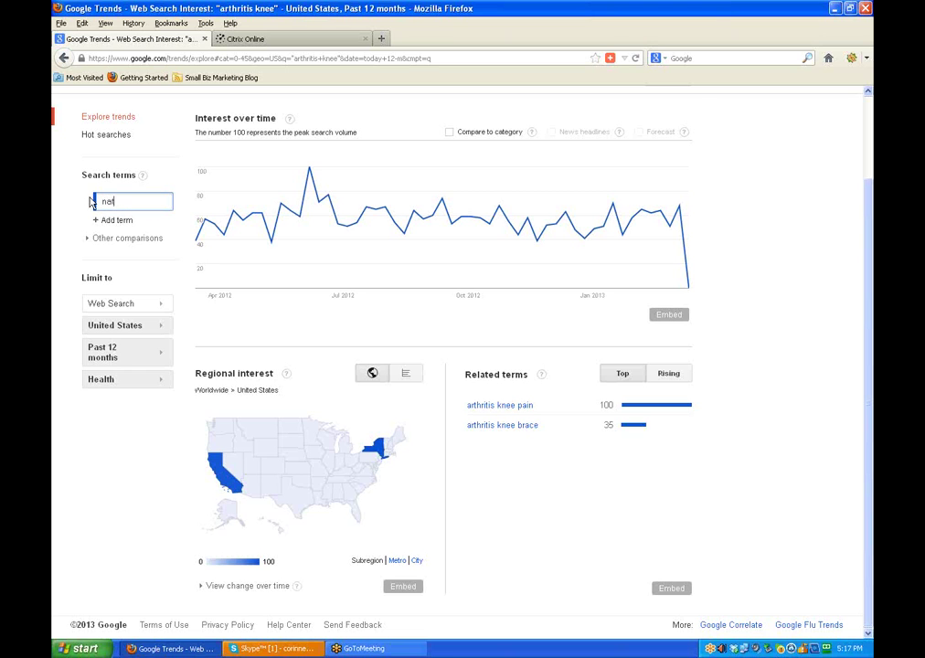
pyautogui.write('ural remedies')
pyautogui.press('Return')
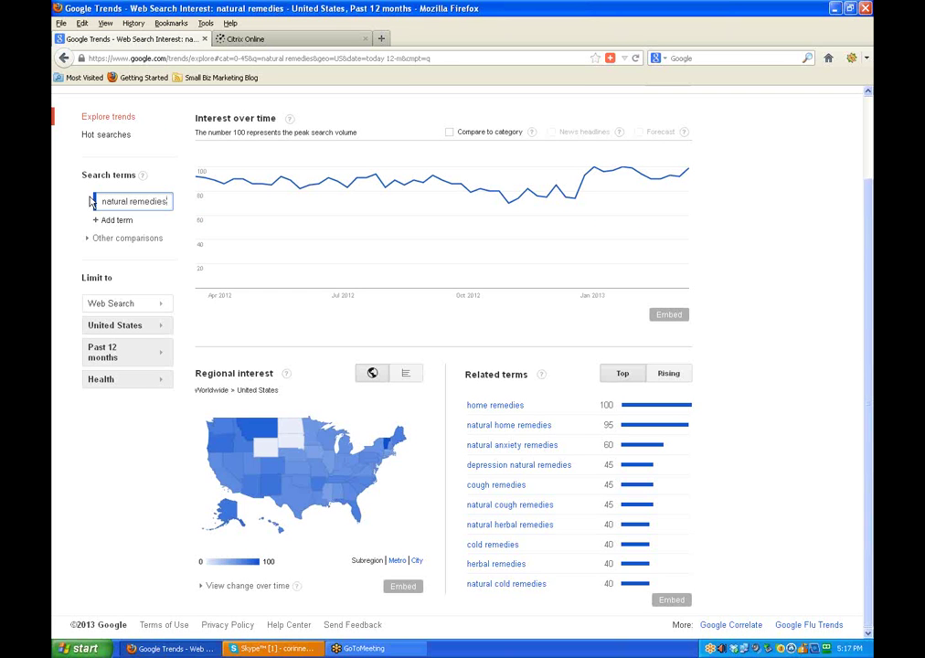
# Step: Add a second, empty search-term slot for comparison
pyautogui.moveTo(92, 203); pyautogui.dragTo(211, 305)
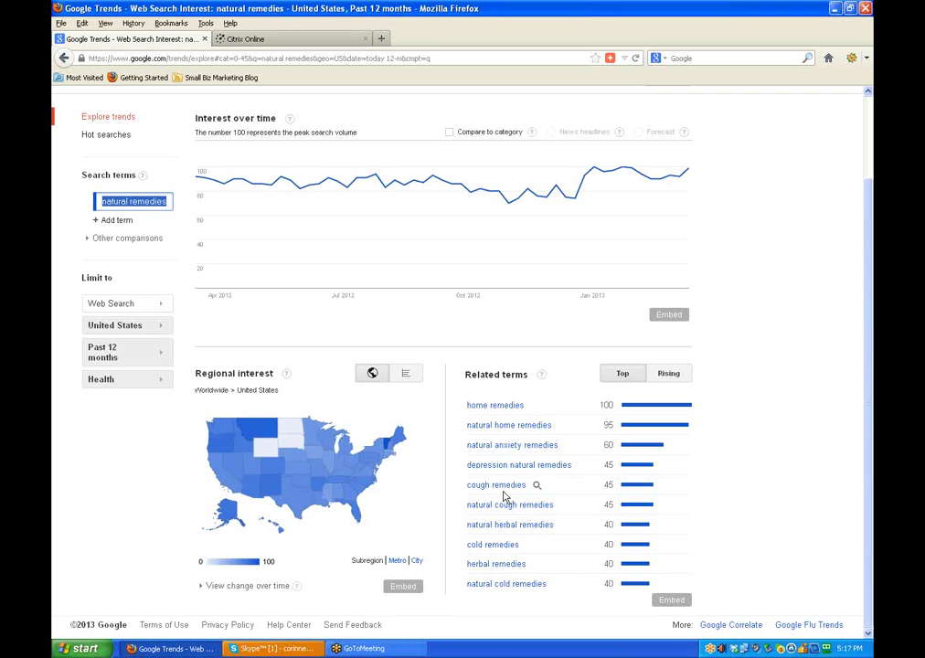
pyautogui.moveTo(167, 201); pyautogui.dragTo(122, 202)
pyautogui.click(107, 229)
pyautogui.click(107, 227)
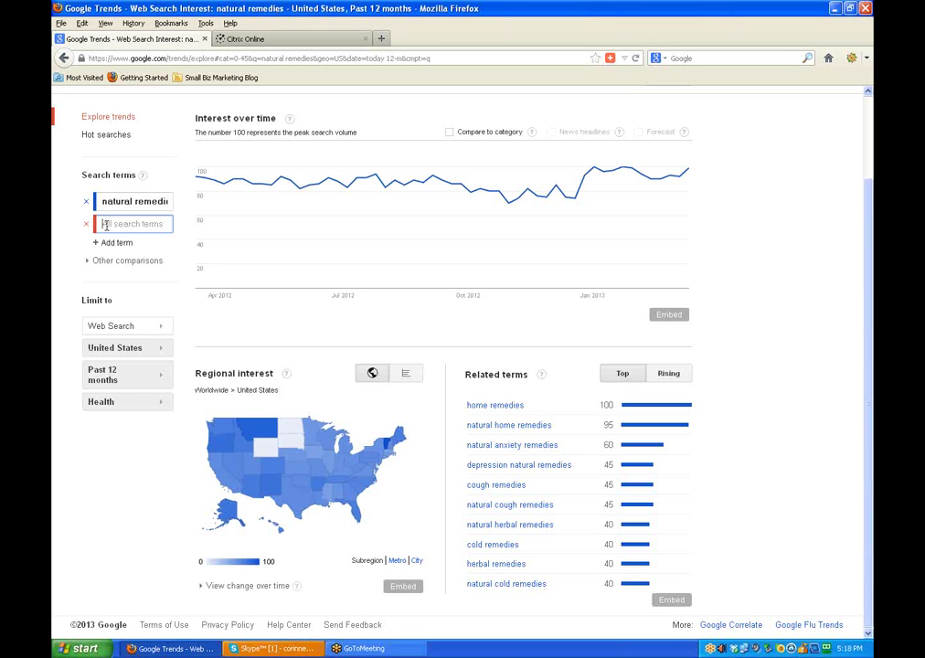
# Step: Compare 'inflammation' against natural remedies, check the Past 12 months range, and add a third slot
pyautogui.write('ar')
pyautogui.write('flammation')
pyautogui.press('Return')
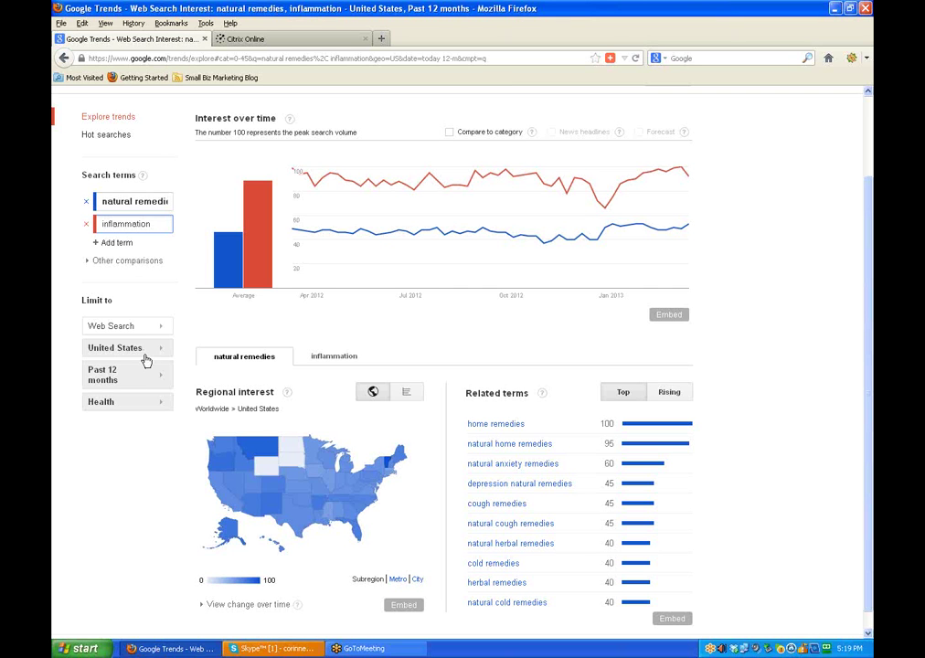
pyautogui.click(160, 383)
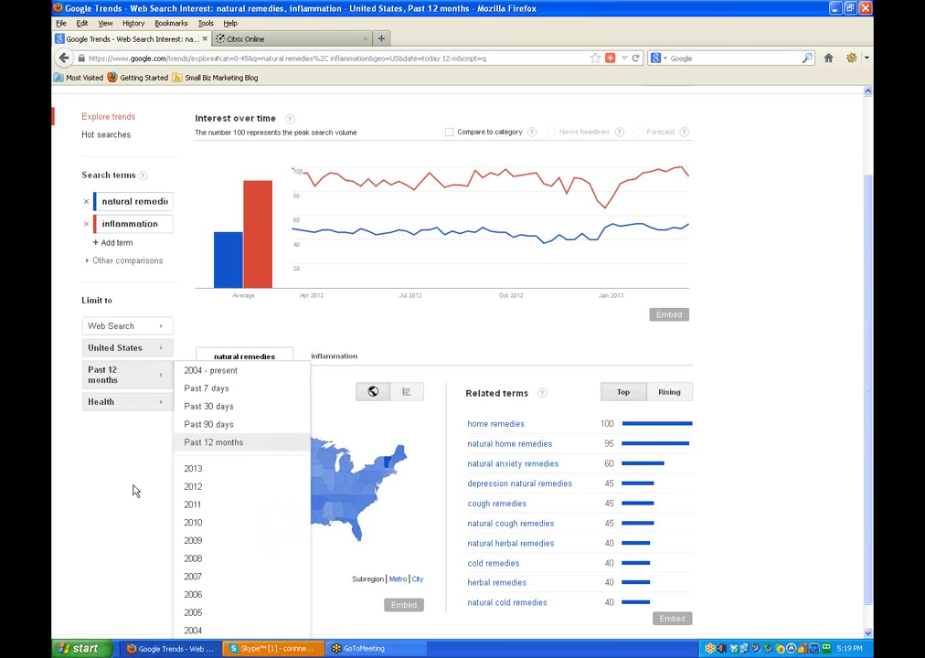
pyautogui.click(106, 244)
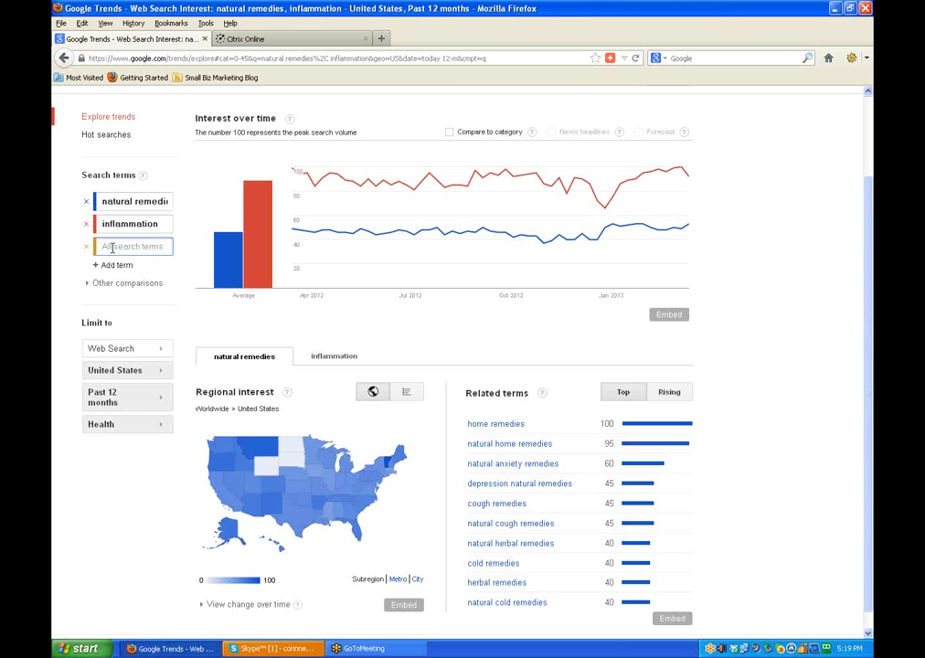
# Step: Enter 'antioxidants' as the third term and confirm it from the suggestion list
pyautogui.write('ar')
pyautogui.write('ox')
pyautogui.write('ida')
pyautogui.write('n')
pyautogui.write('ts')
pyautogui.press('Return')
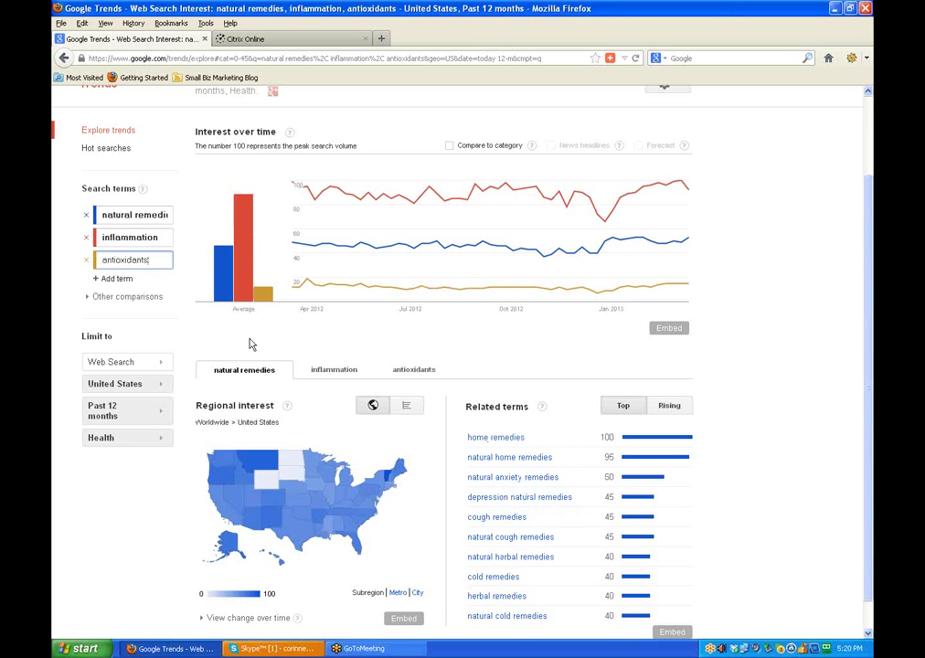
pyautogui.moveTo(260, 296)
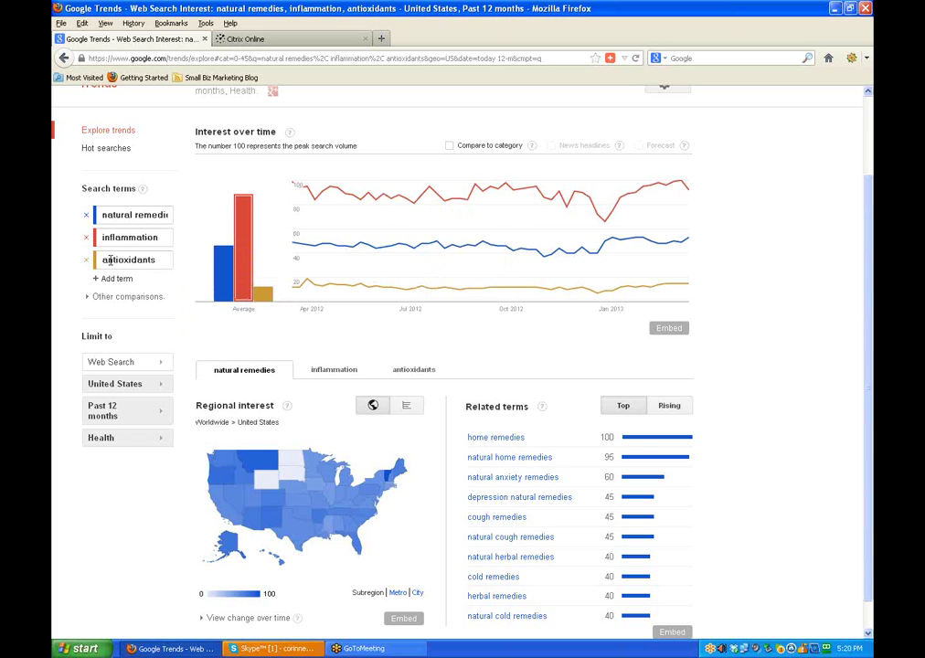
pyautogui.click(160, 262)
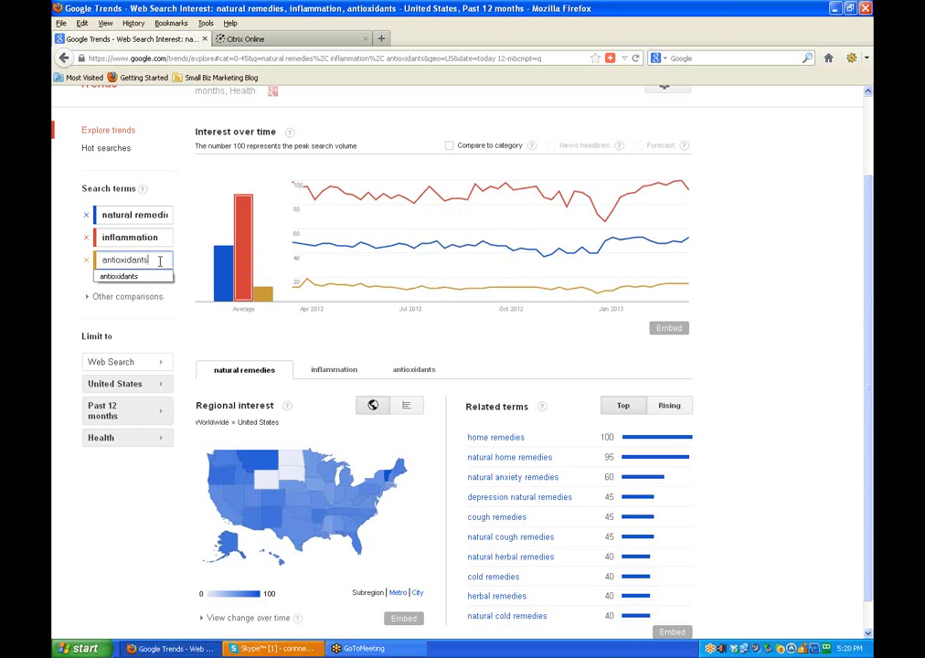
pyautogui.press('Down')
pyautogui.press('Return')
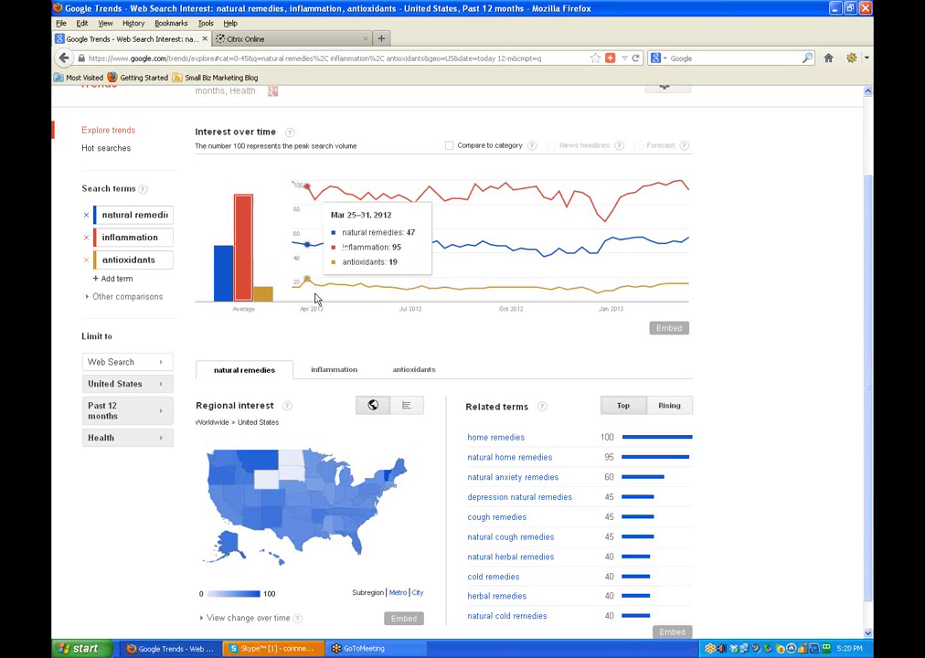
# Step: View the inflammation breakdown, then the antioxidants regional map and related terms
pyautogui.click(337, 375)
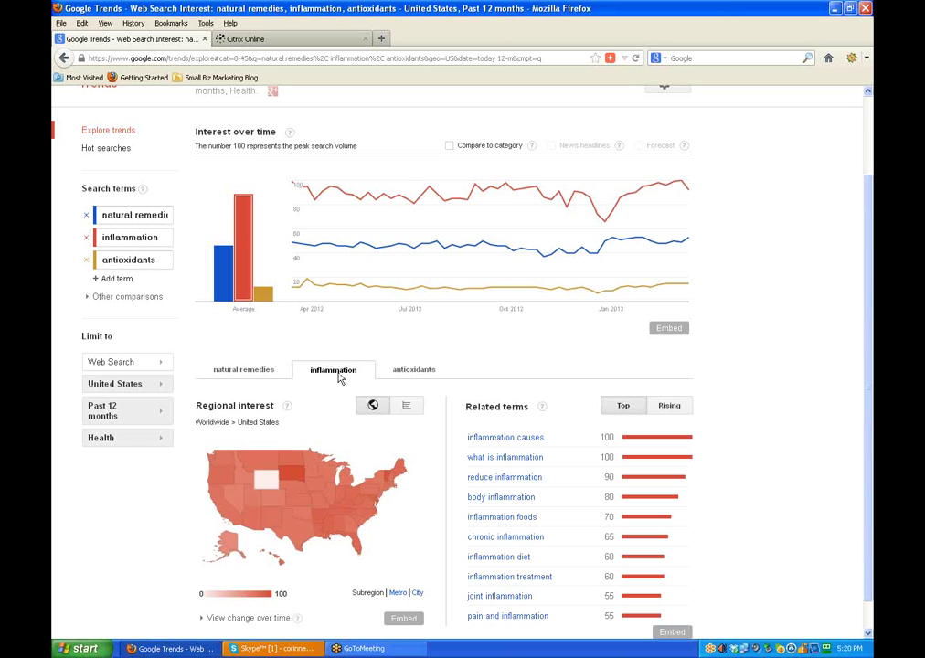
pyautogui.click(416, 371)
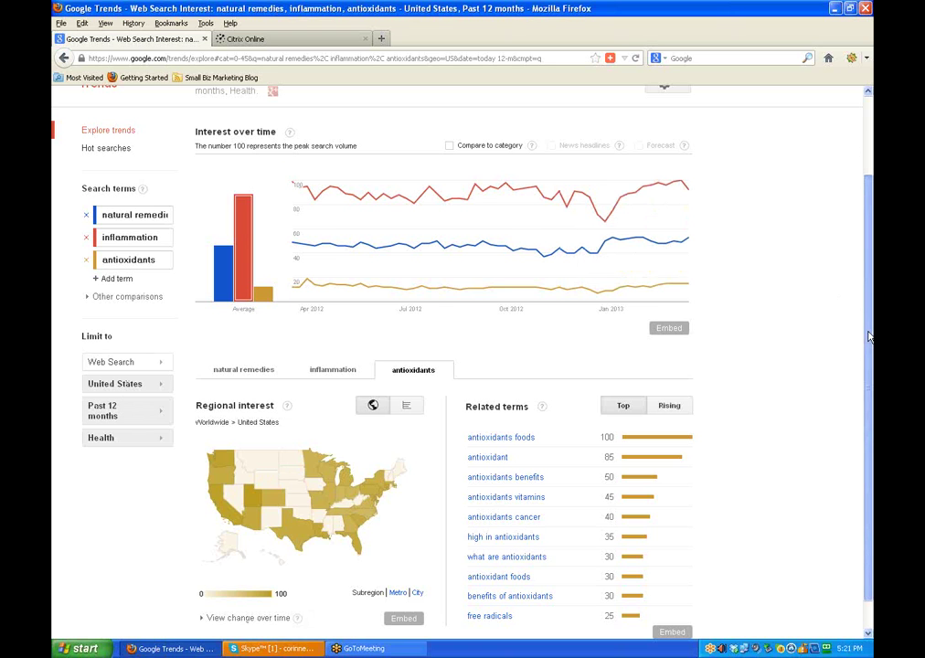
# Step: Strip the query from the page address to load the Google Trends home page
pyautogui.moveTo(870, 337); pyautogui.dragTo(871, 244)
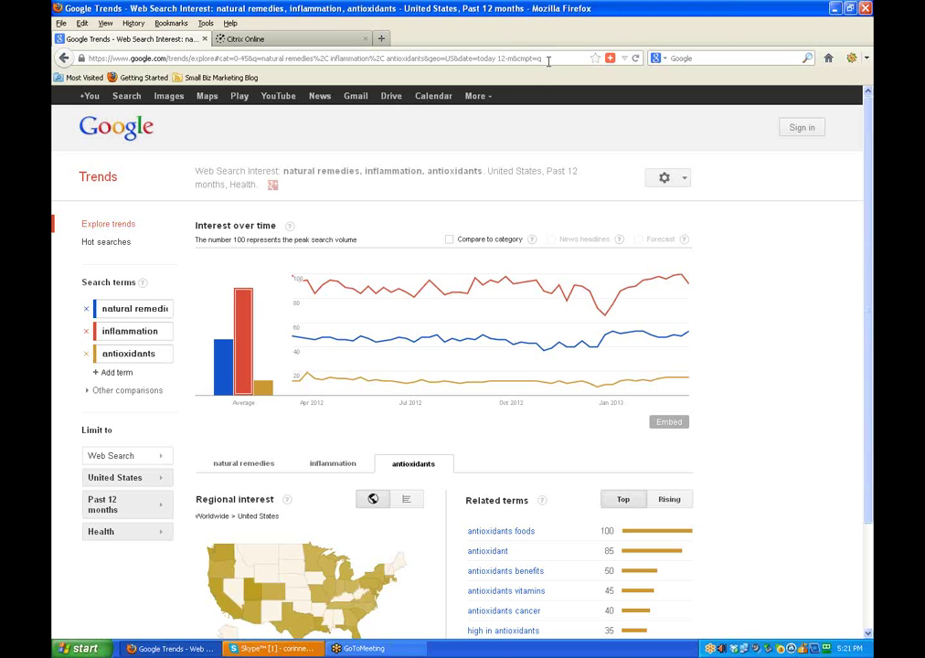
pyautogui.moveTo(547, 58); pyautogui.dragTo(193, 62)
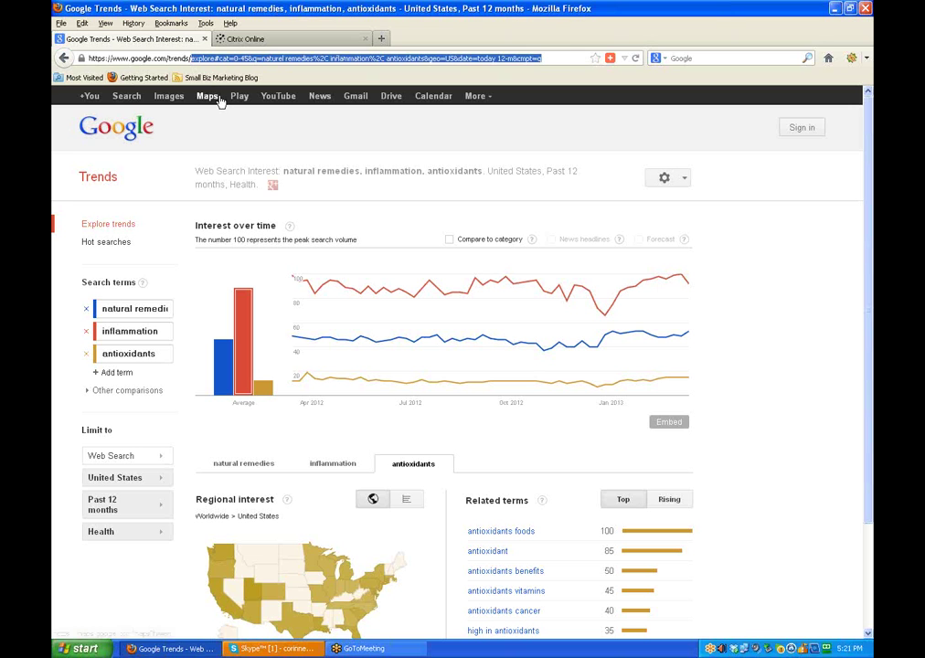
pyautogui.press('BackSpace')
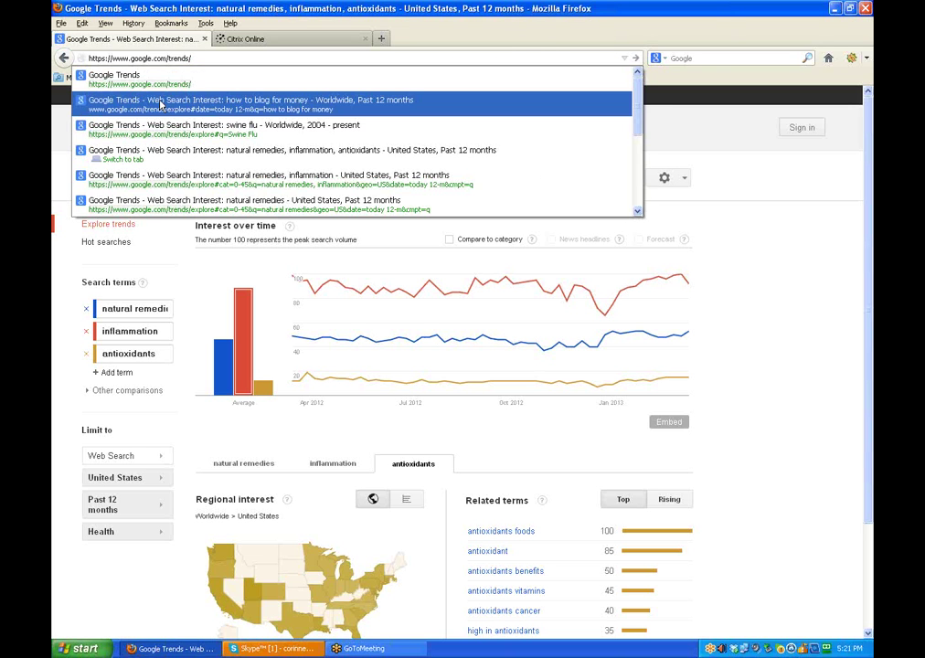
pyautogui.click(157, 82)
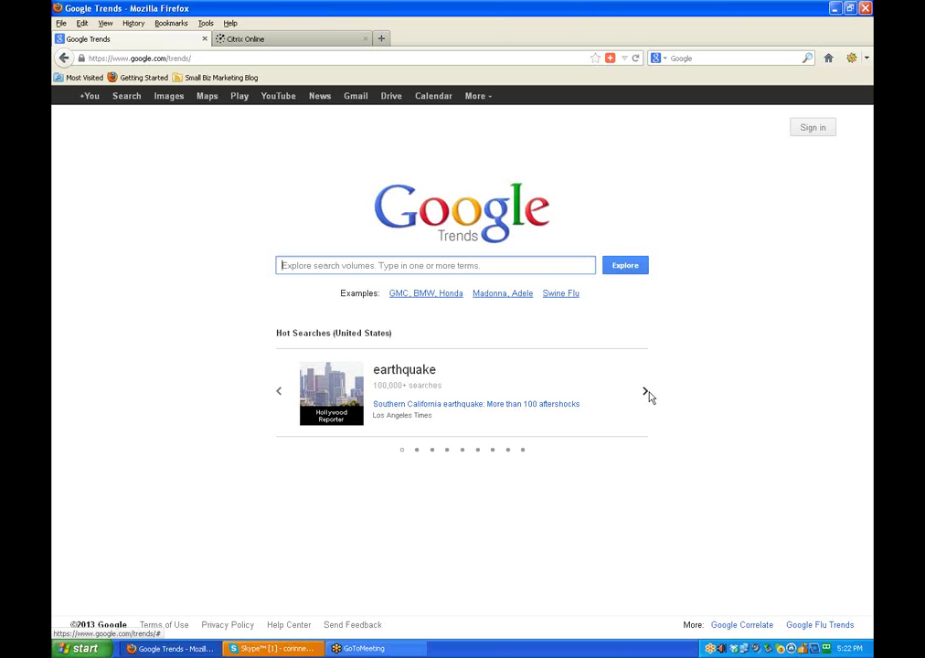
# Step: Page through the Hot Searches carousel from the second story to the ninth, Mothers Day
pyautogui.click(417, 451)
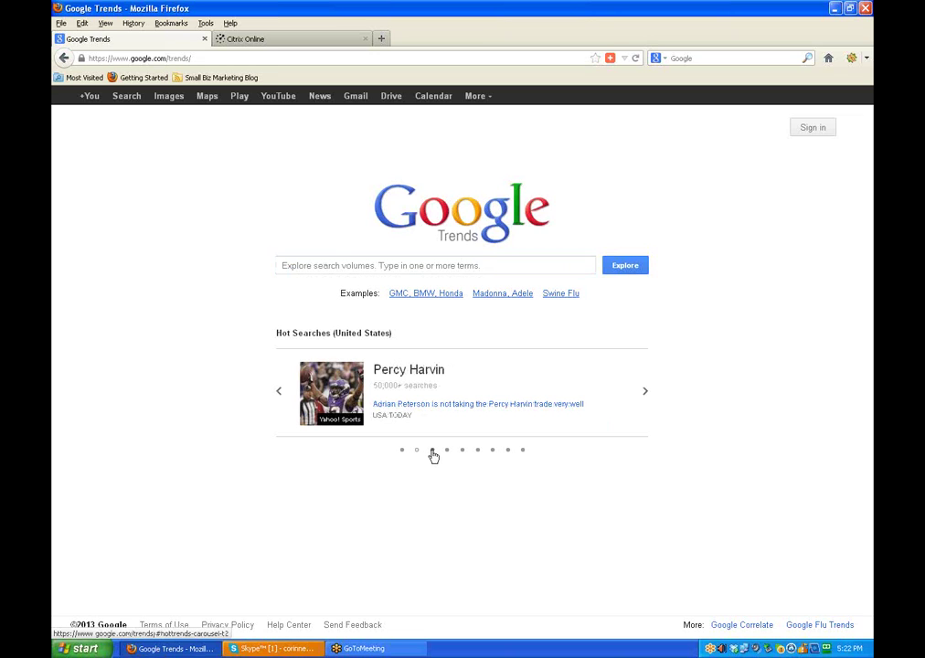
pyautogui.click(434, 451)
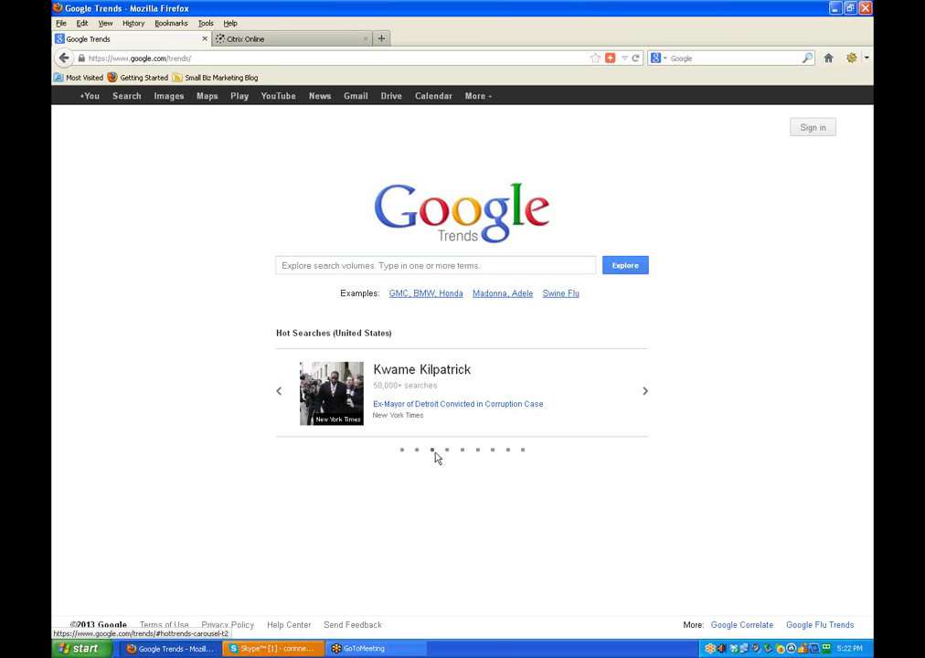
pyautogui.click(447, 451)
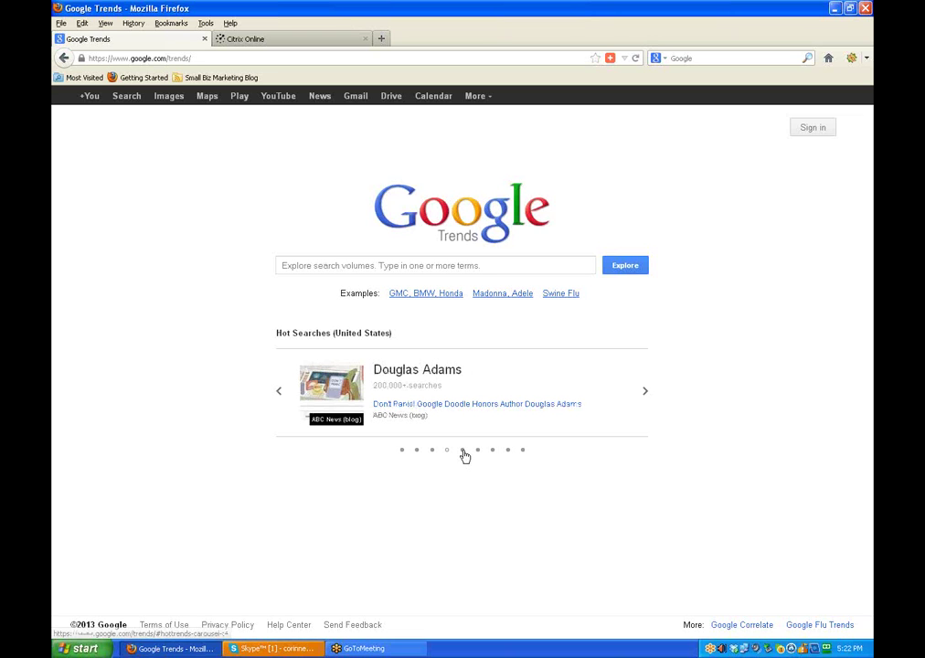
pyautogui.click(463, 451)
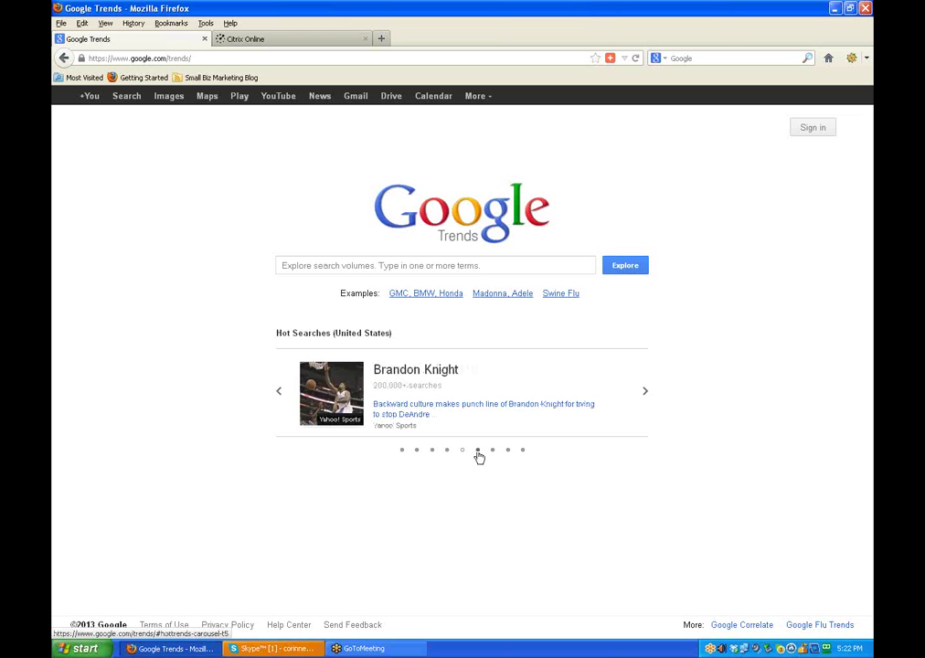
pyautogui.click(477, 451)
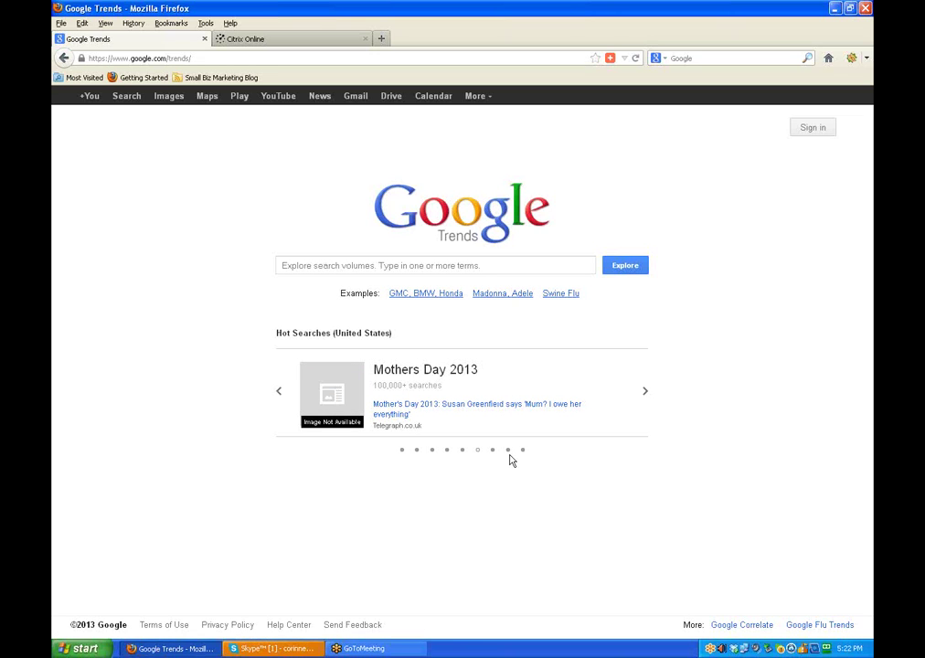
pyautogui.click(493, 452)
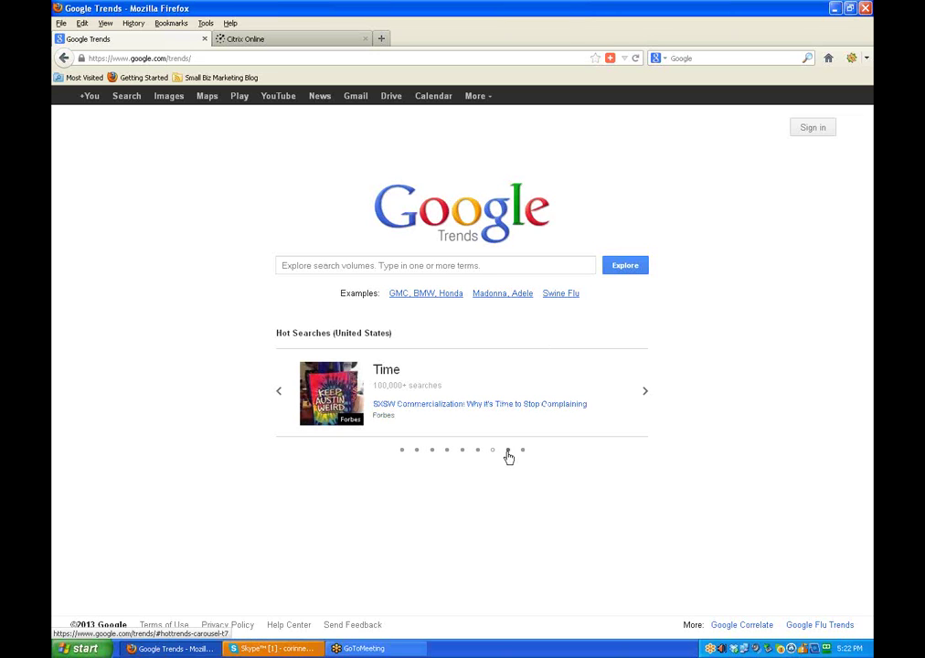
pyautogui.click(509, 451)
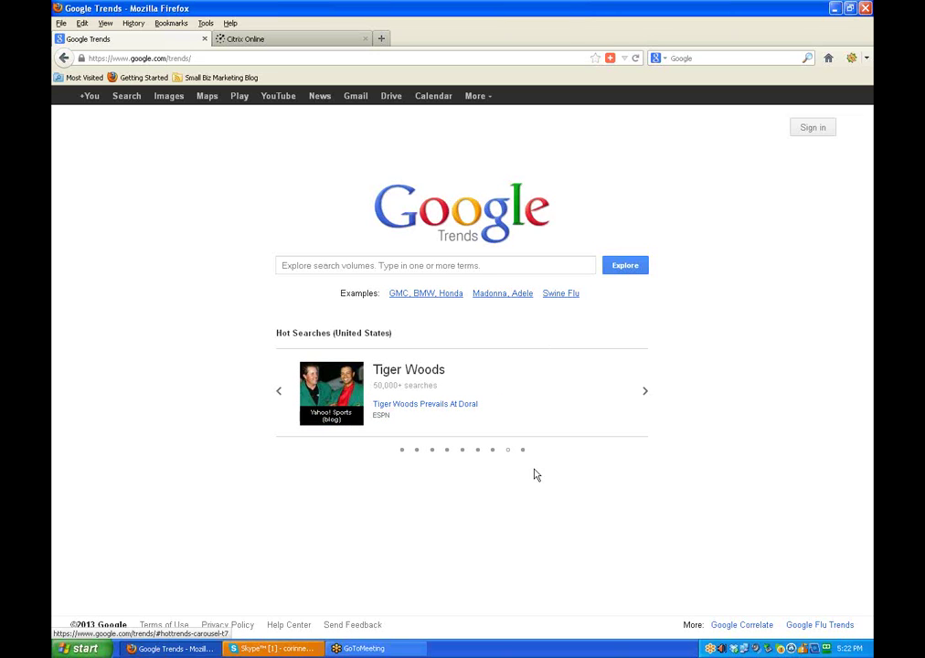
pyautogui.click(524, 454)
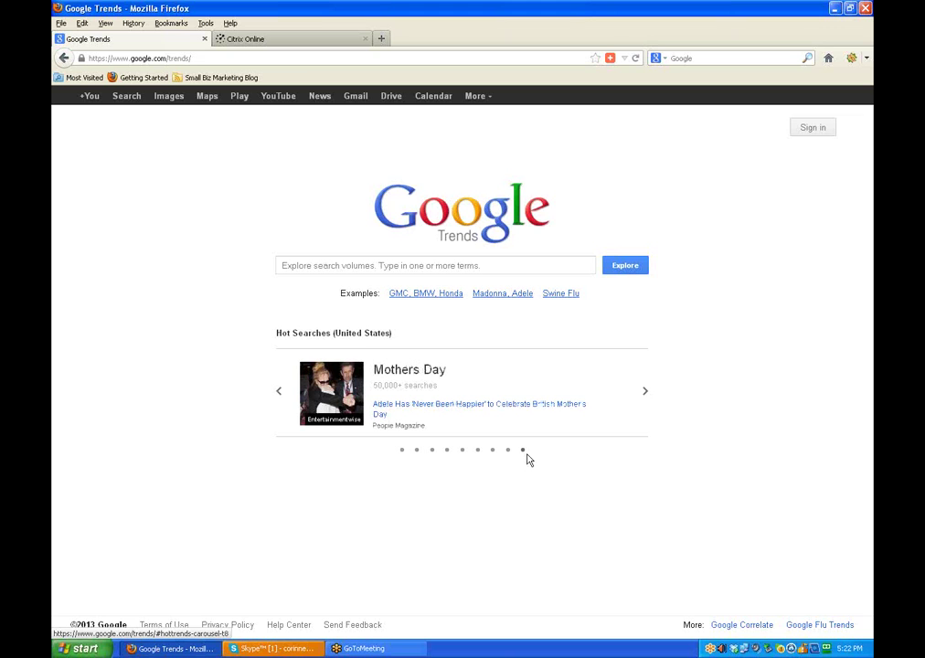